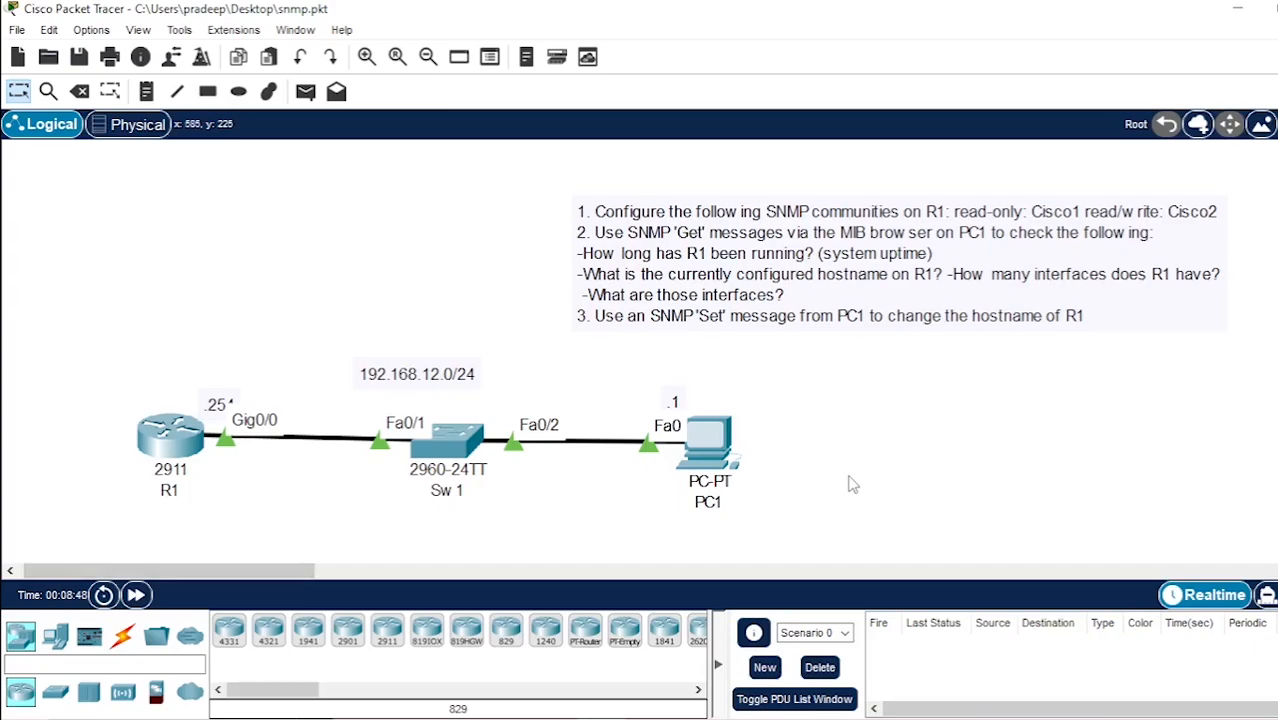
Shift the lab task note slightly and move the .254 label so it sits clear above R1
{"action": "left_click_drag", "start_coordinate": [662, 286], "coordinate": [707, 269]}
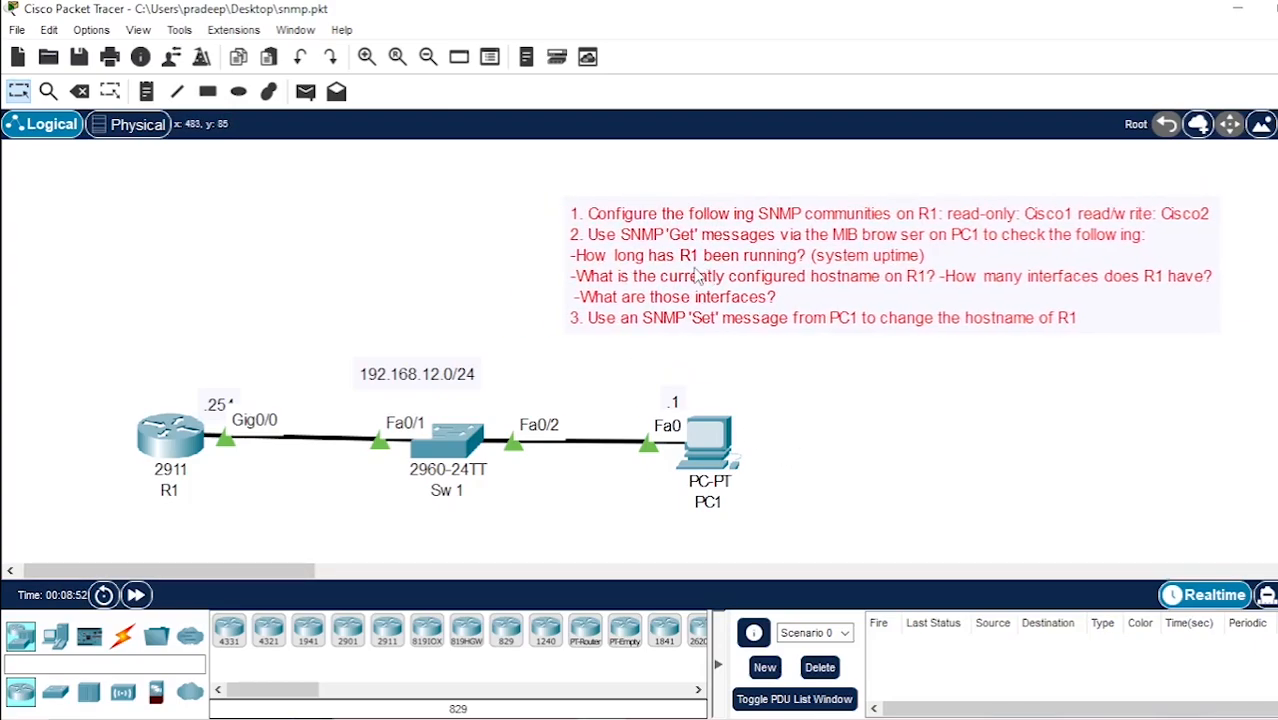
{"action": "left_click", "coordinate": [757, 357]}
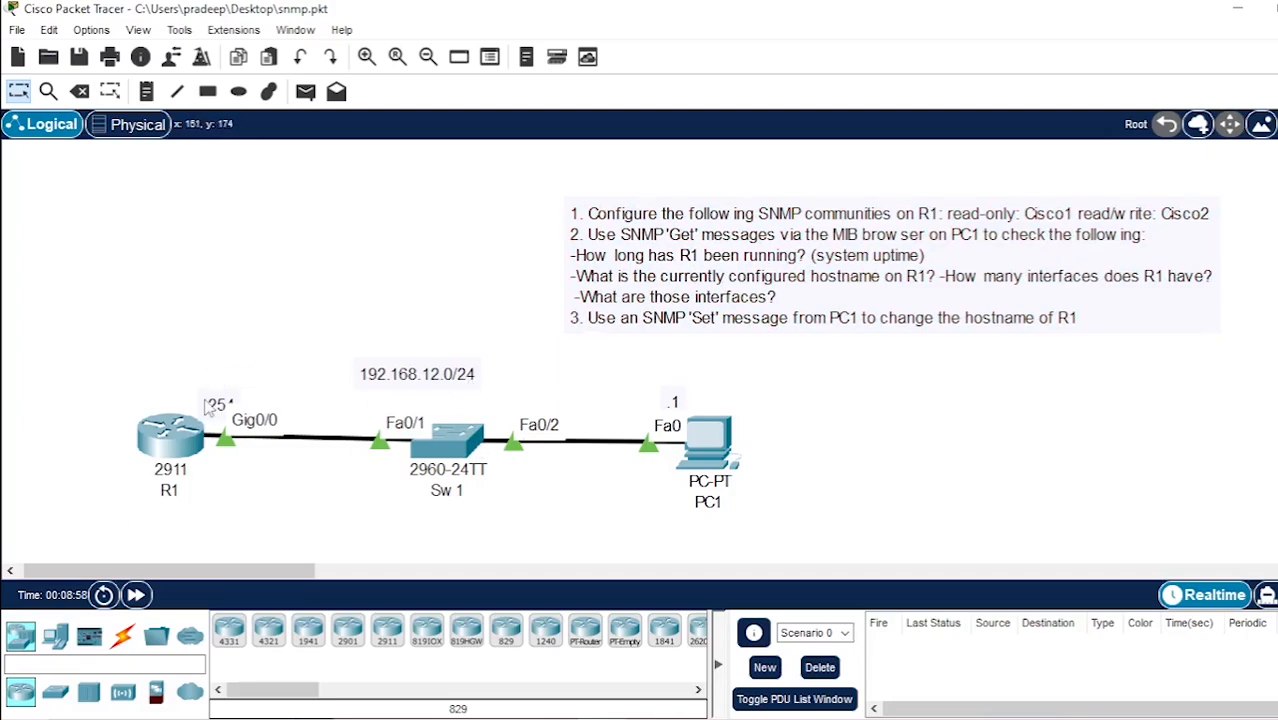
{"action": "left_click_drag", "start_coordinate": [207, 404], "coordinate": [197, 397]}
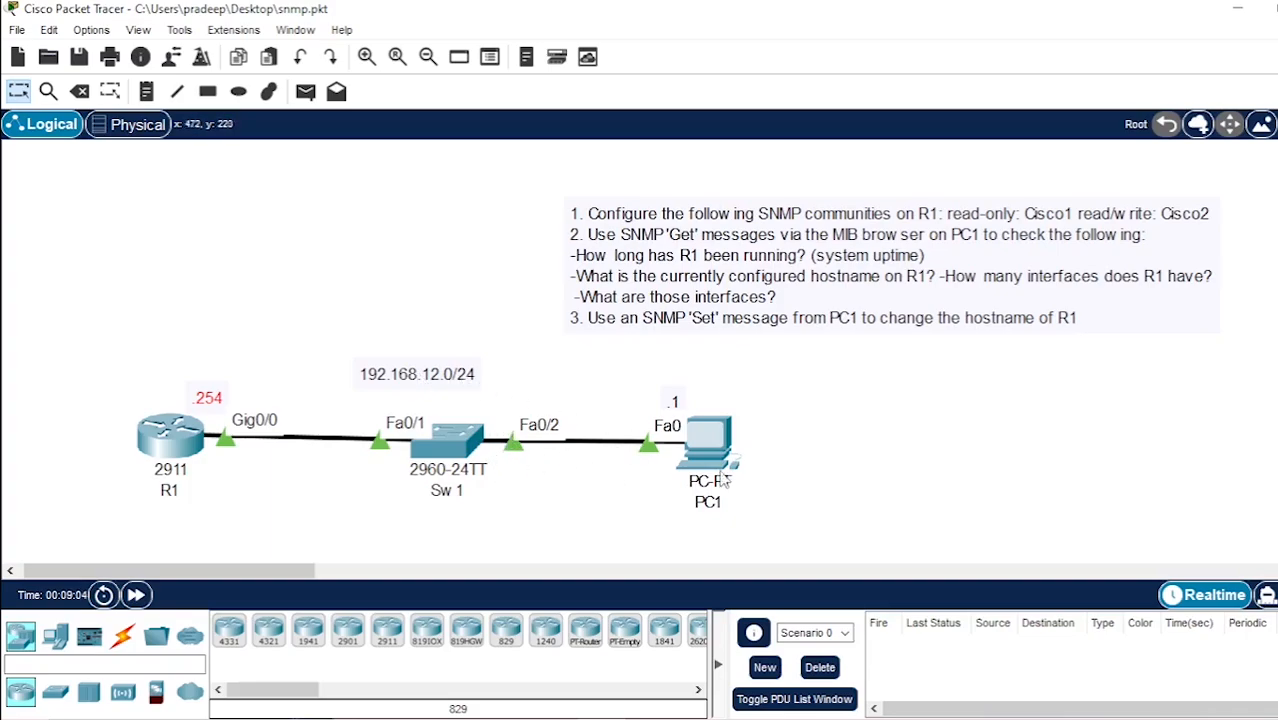
Open router R1's command line, enable privileged mode and enter global configuration mode
{"action": "mouse_move", "coordinate": [695, 453]}
{"action": "mouse_move", "coordinate": [185, 446]}
{"action": "left_click", "coordinate": [157, 443]}
{"action": "left_click", "coordinate": [540, 67]}
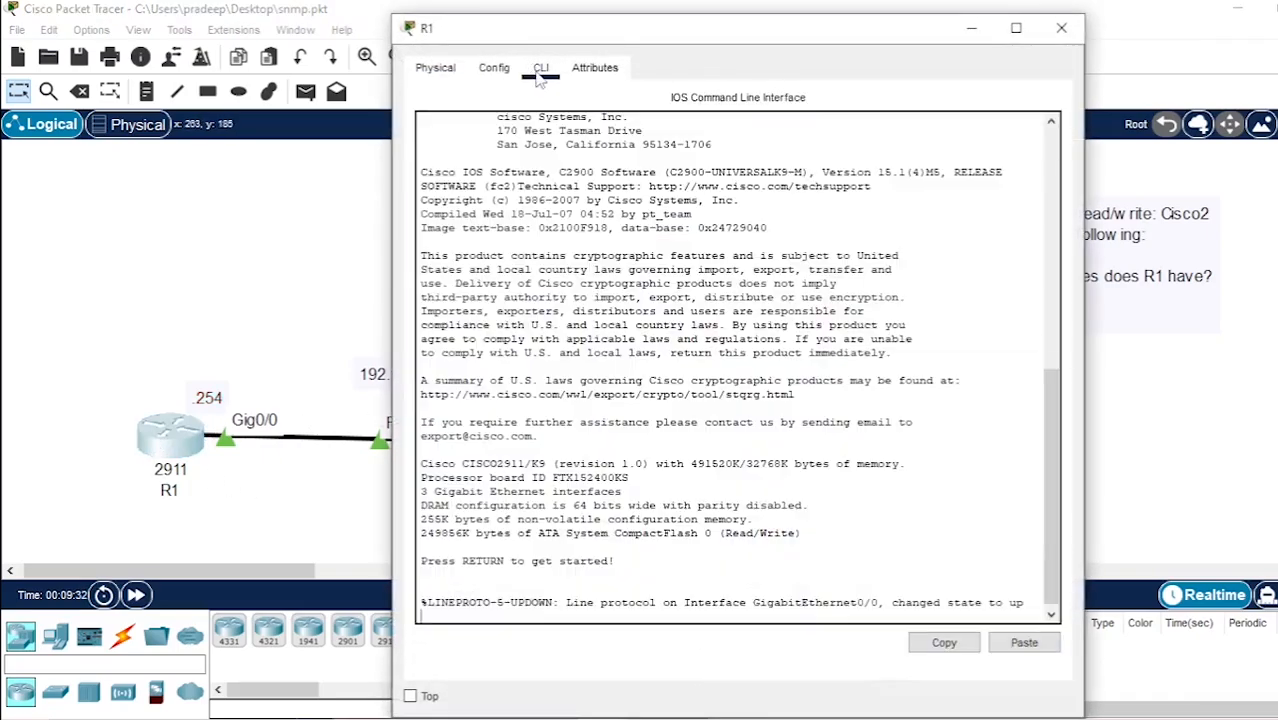
{"action": "key", "text": "Return"}
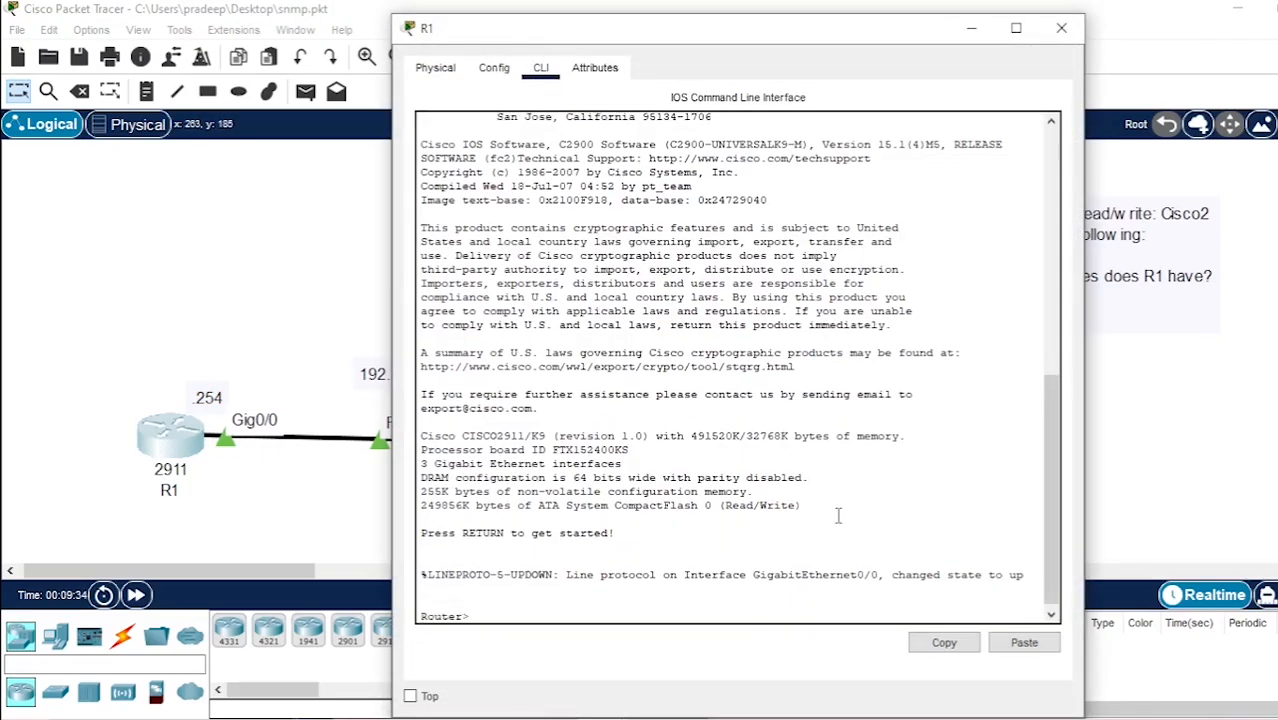
{"action": "type", "text": "enable"}
{"action": "key", "text": "Return"}
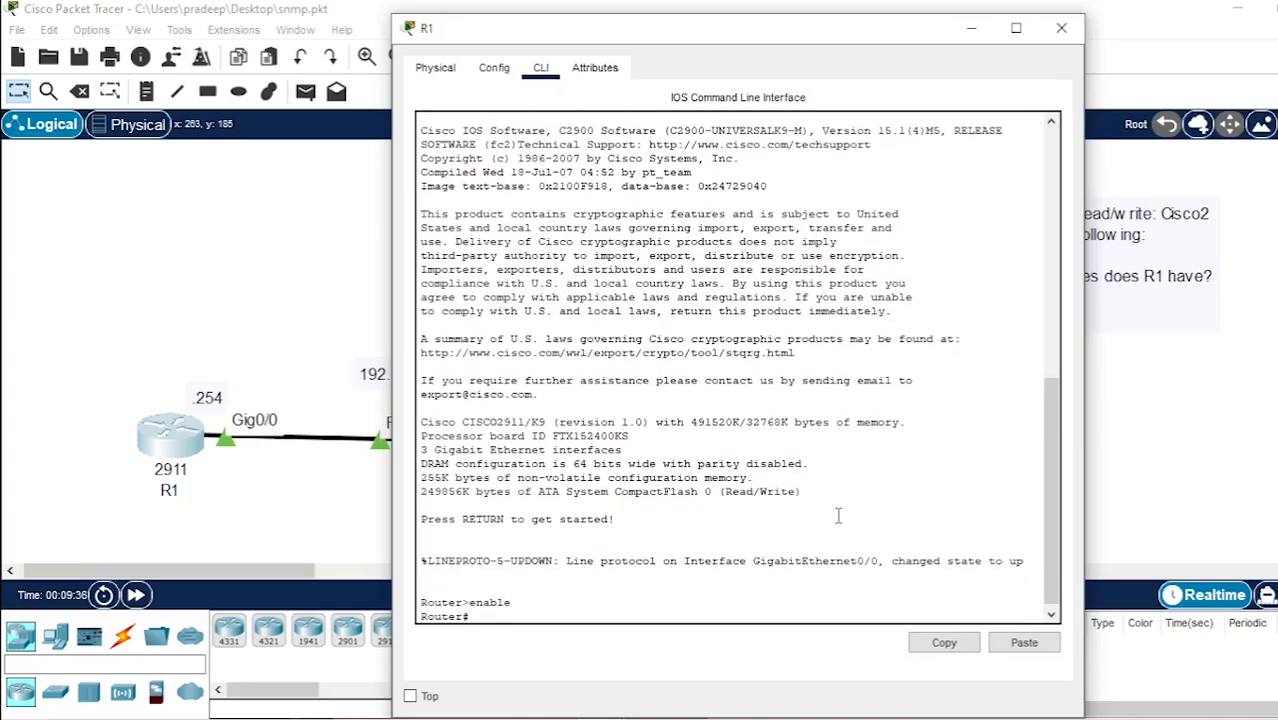
{"action": "type", "text": "confi ter"}
{"action": "key", "text": "Return"}
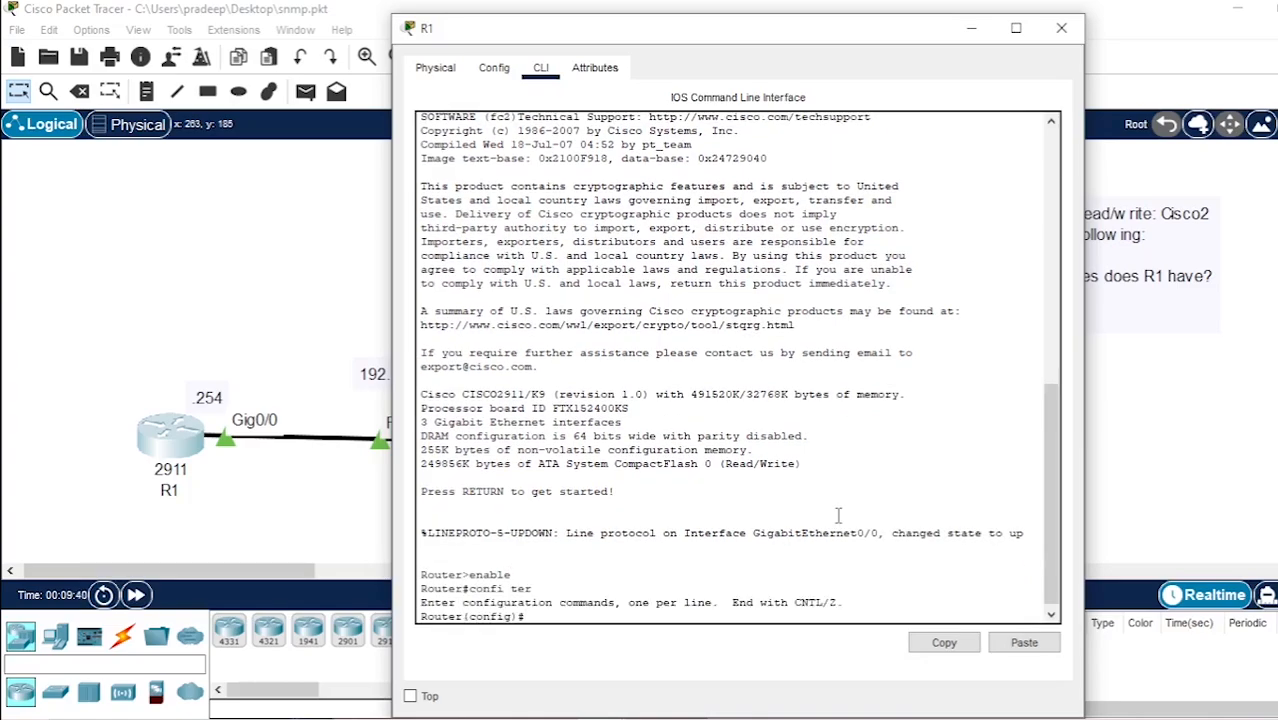
Look up the available options of the snmp-server command in R1's global configuration mode
{"action": "type", "text": "snmp-server ?"}
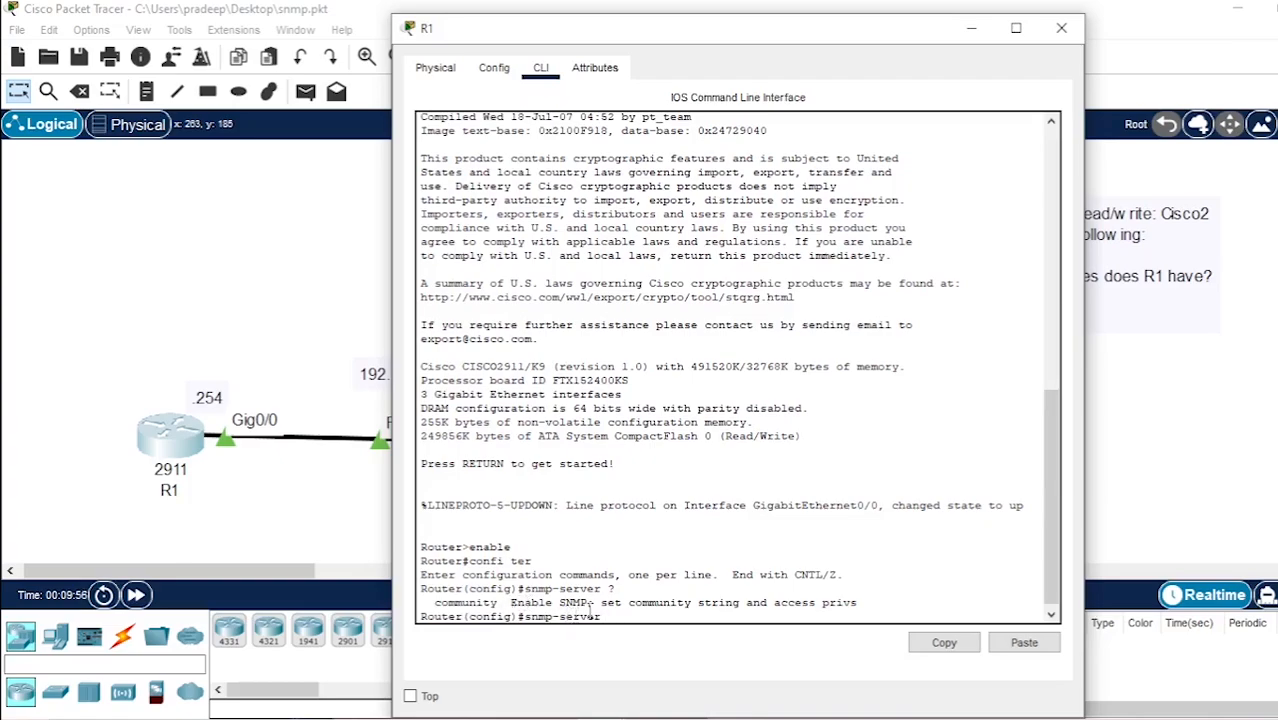
{"action": "left_click_drag", "start_coordinate": [428, 603], "coordinate": [525, 616]}
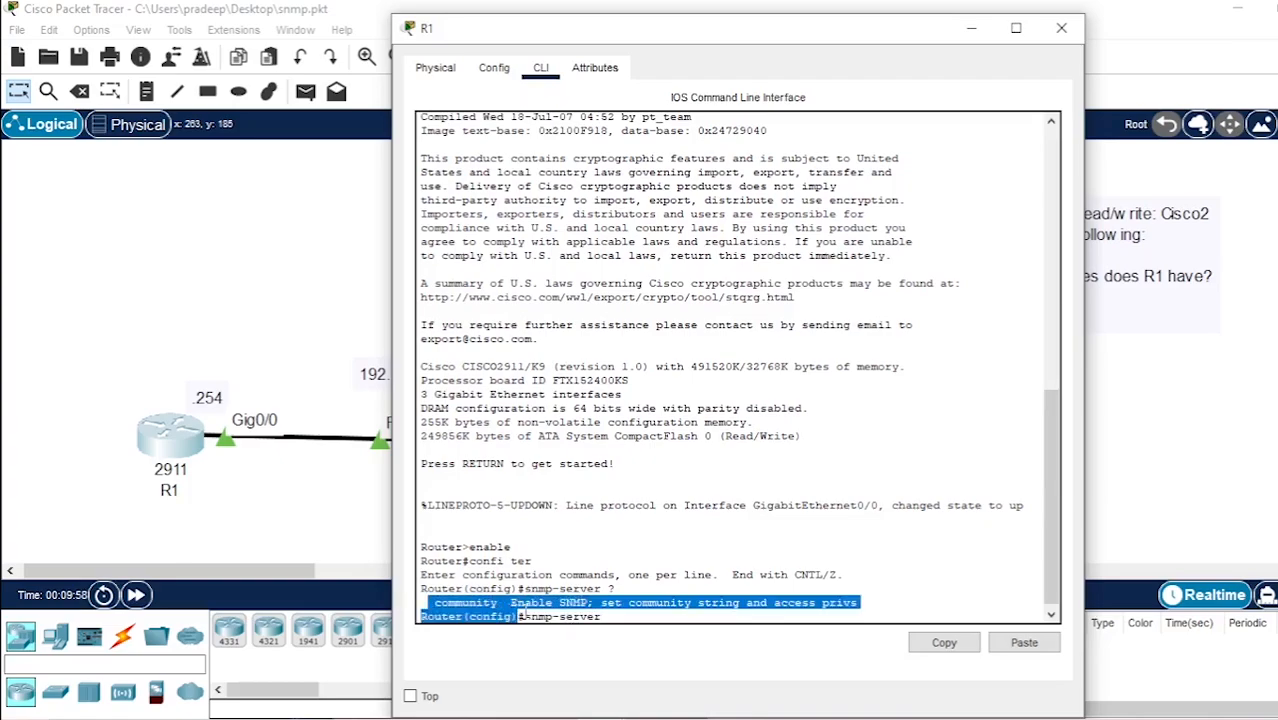
{"action": "left_click", "coordinate": [651, 608]}
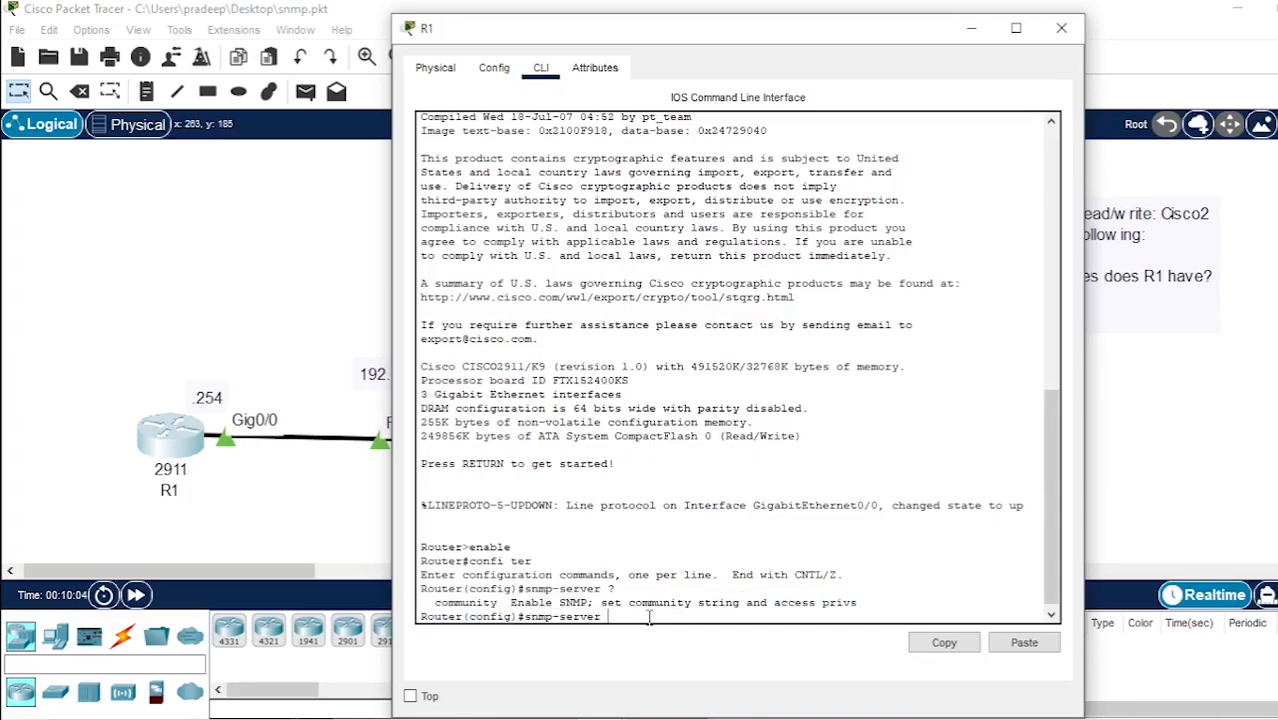
Configure a read-only (ro) SNMP community on R1 with the read-only community string from the task note
{"action": "type", "text": "community cisco1"}
{"action": "left_click_drag", "start_coordinate": [922, 47], "coordinate": [757, 50]}
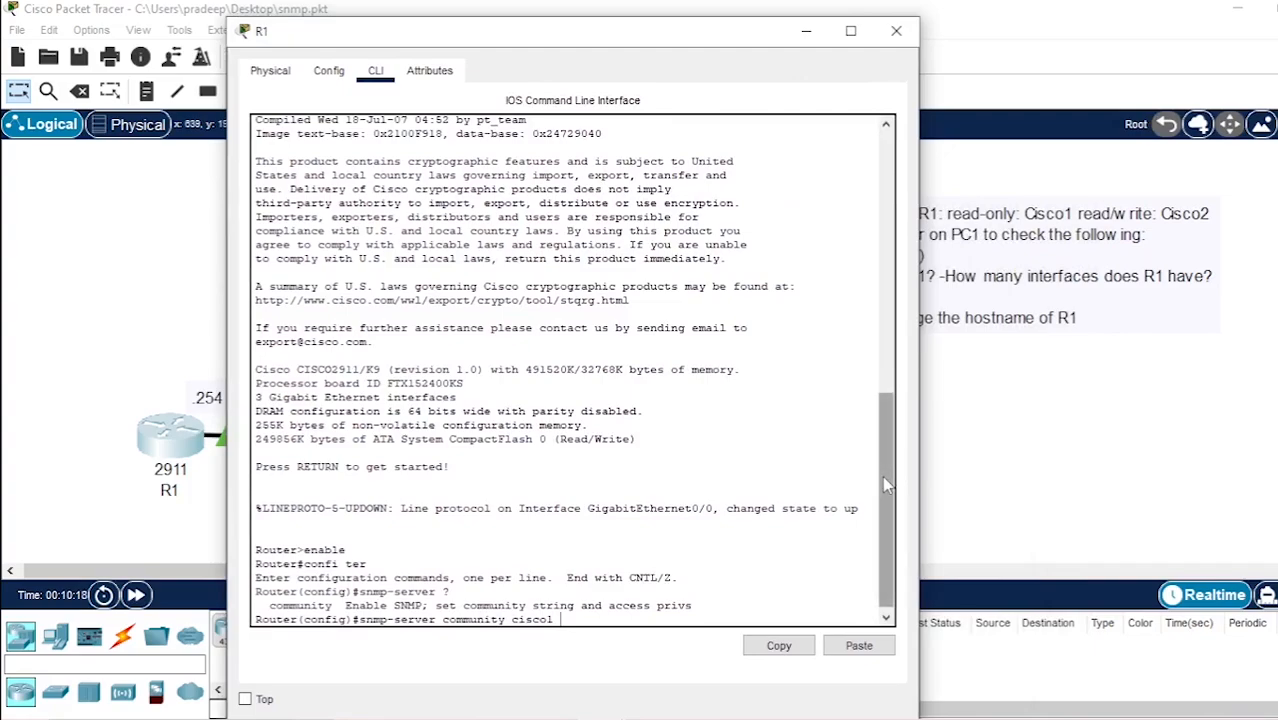
{"action": "type", "text": "ro"}
{"action": "key", "text": "Return"}
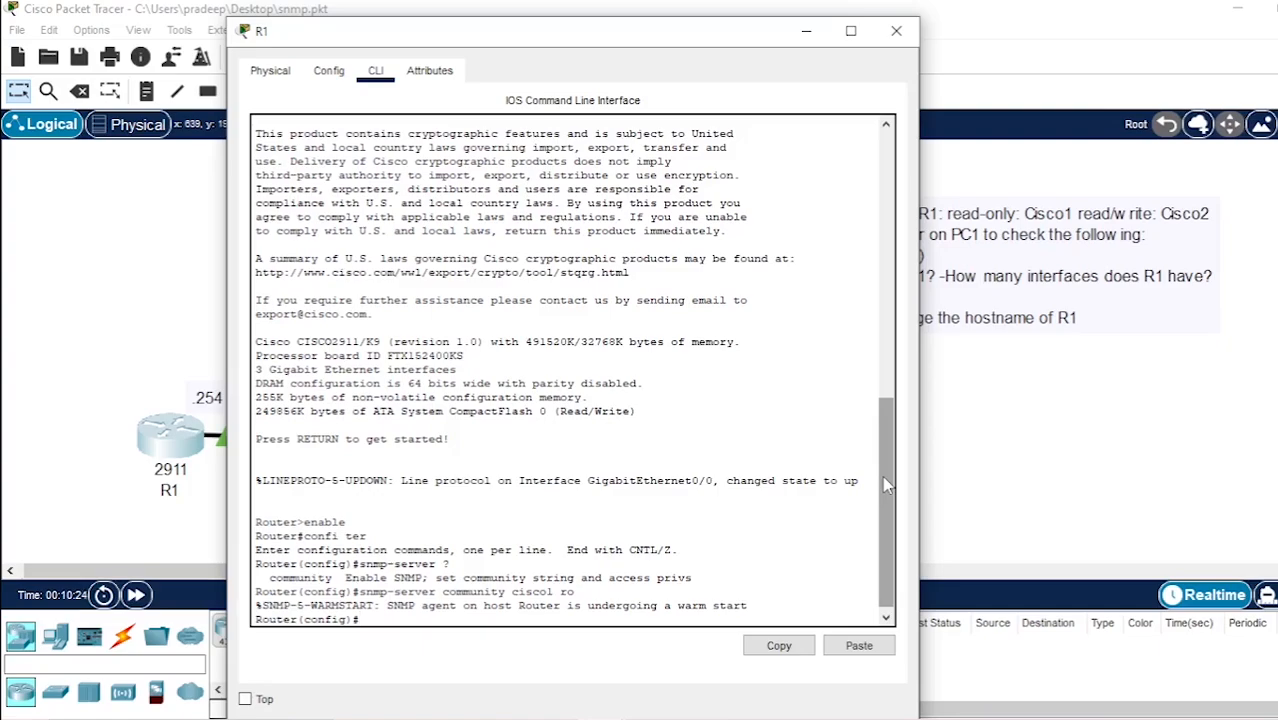
{"action": "key", "text": "Up"}
{"action": "key", "text": "Return"}
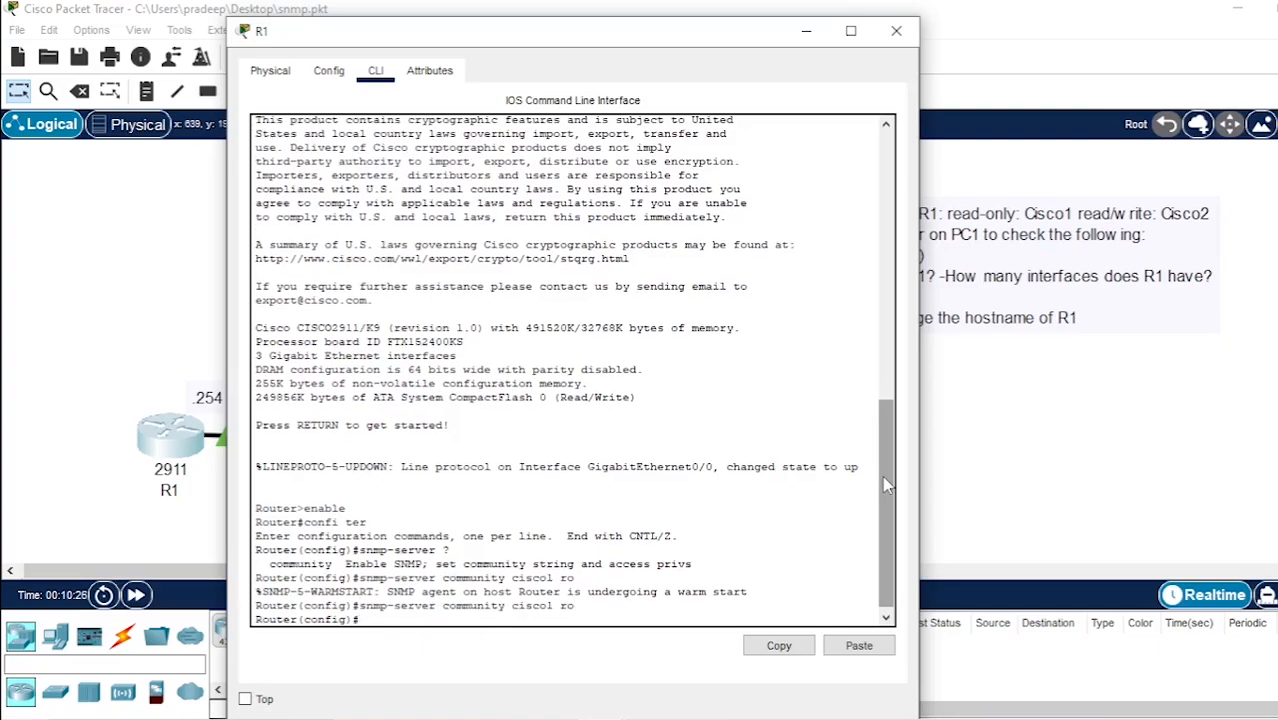
{"action": "key", "text": "Up"}
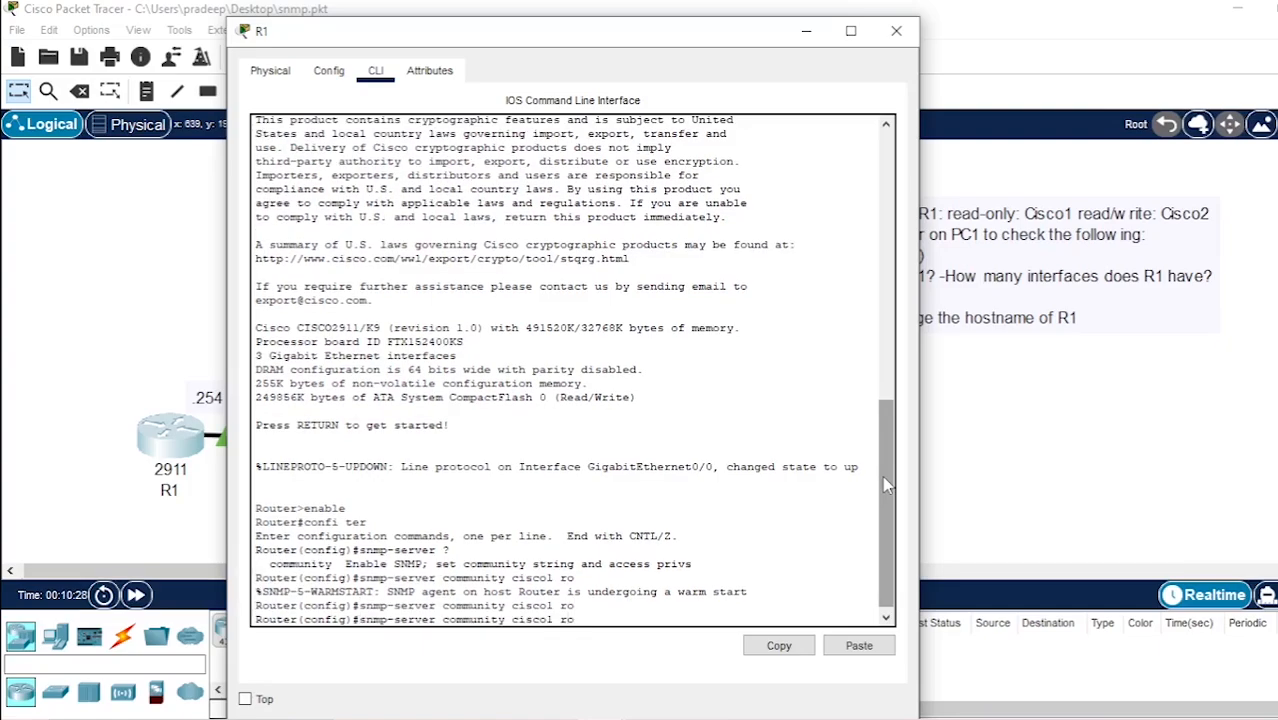
{"action": "key", "text": "Down"}
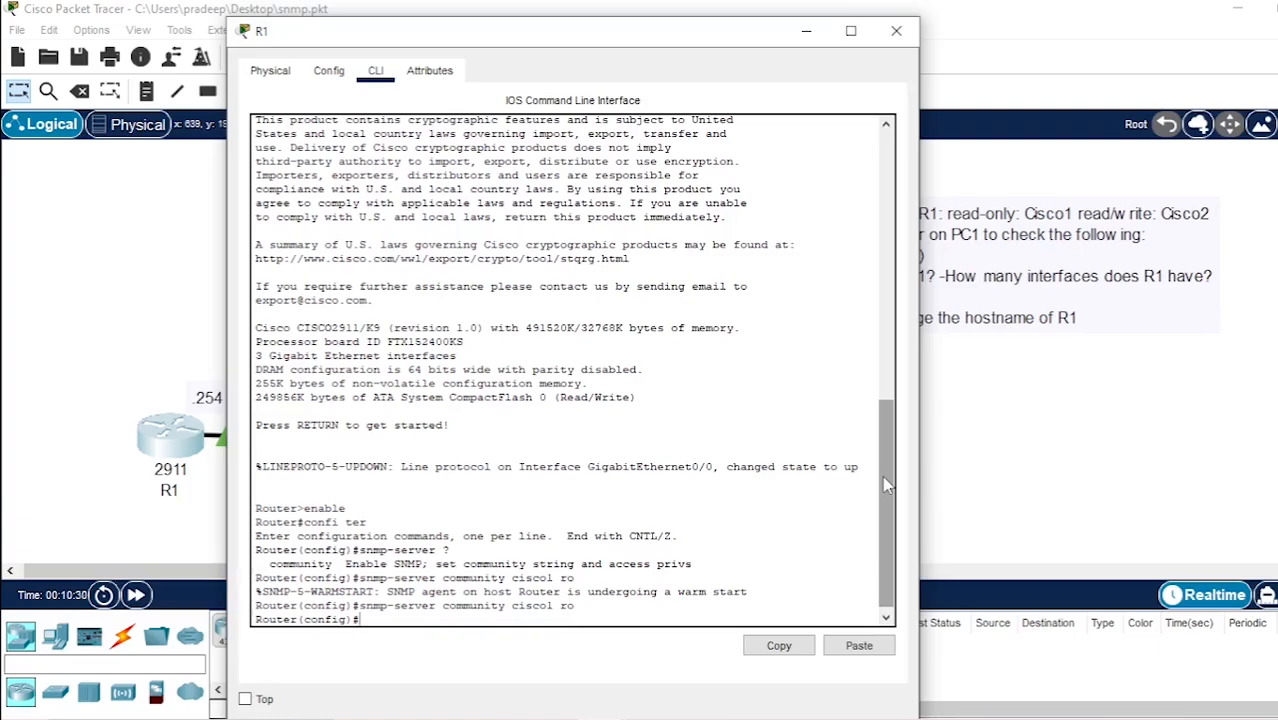
Configure a read/write (rw) SNMP community on R1 with the read/write community string from the task note
{"action": "key", "text": "Up"}
{"action": "key", "text": "Left"}
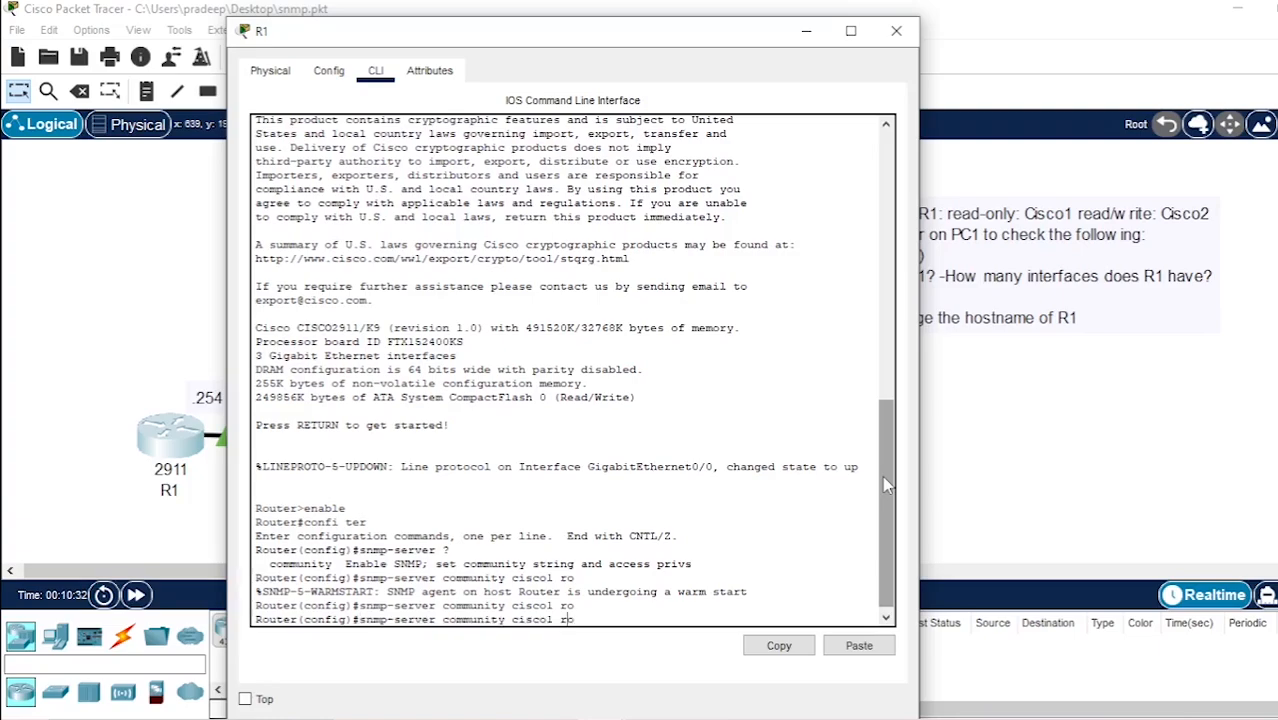
{"action": "key", "text": "Left"}
{"action": "key", "text": "Left"}
{"action": "key", "text": "BackSpace"}
{"action": "type", "text": "2"}
{"action": "key", "text": "BackSpace"}
{"action": "type", "text": "w"}
{"action": "key", "text": "Return"}
{"action": "key", "text": "Return"}
{"action": "key", "text": "Return"}
{"action": "key", "text": "Return"}
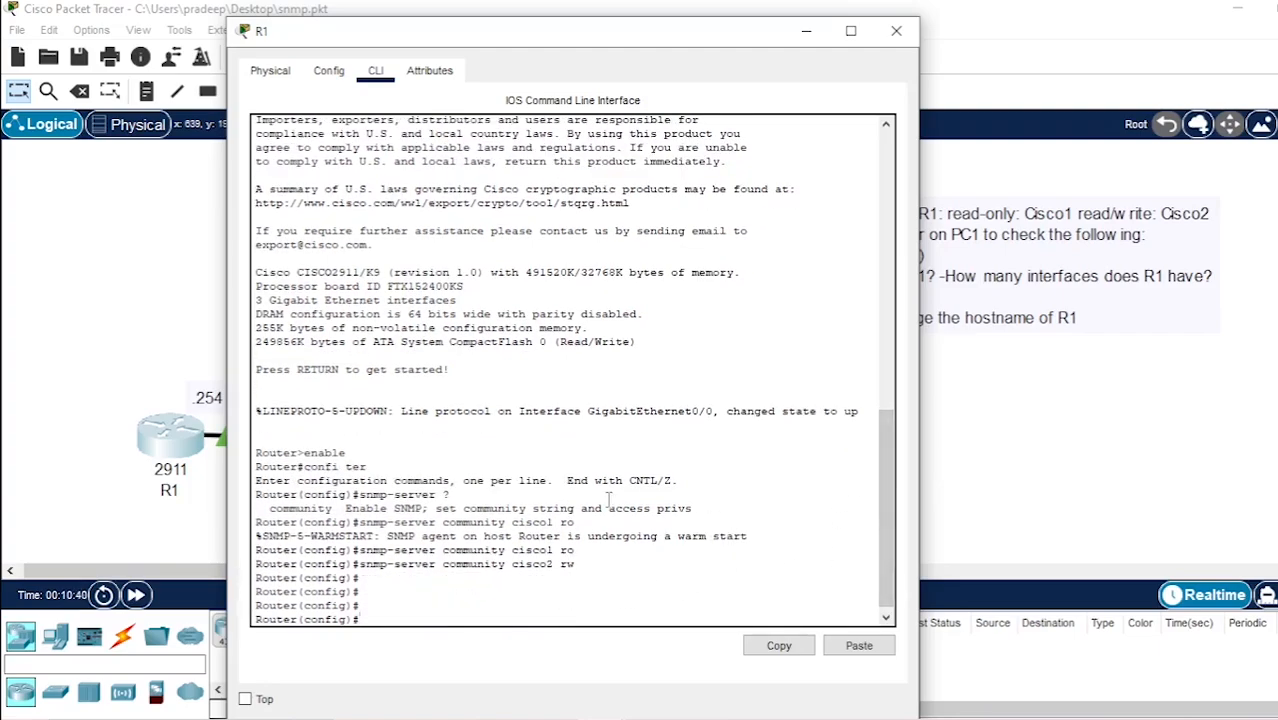
Check the entered read/write community command against the task note and close R1's window
{"action": "left_click_drag", "start_coordinate": [762, 36], "coordinate": [577, 75]}
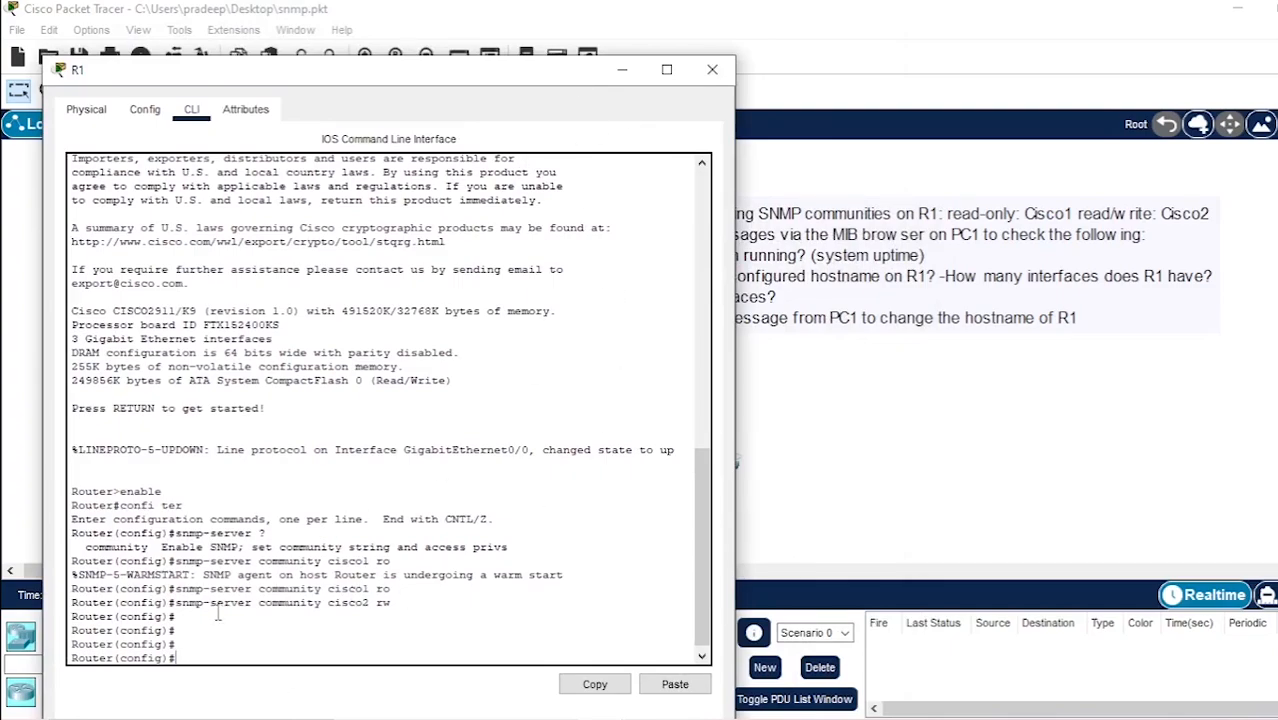
{"action": "left_click_drag", "start_coordinate": [204, 604], "coordinate": [390, 605]}
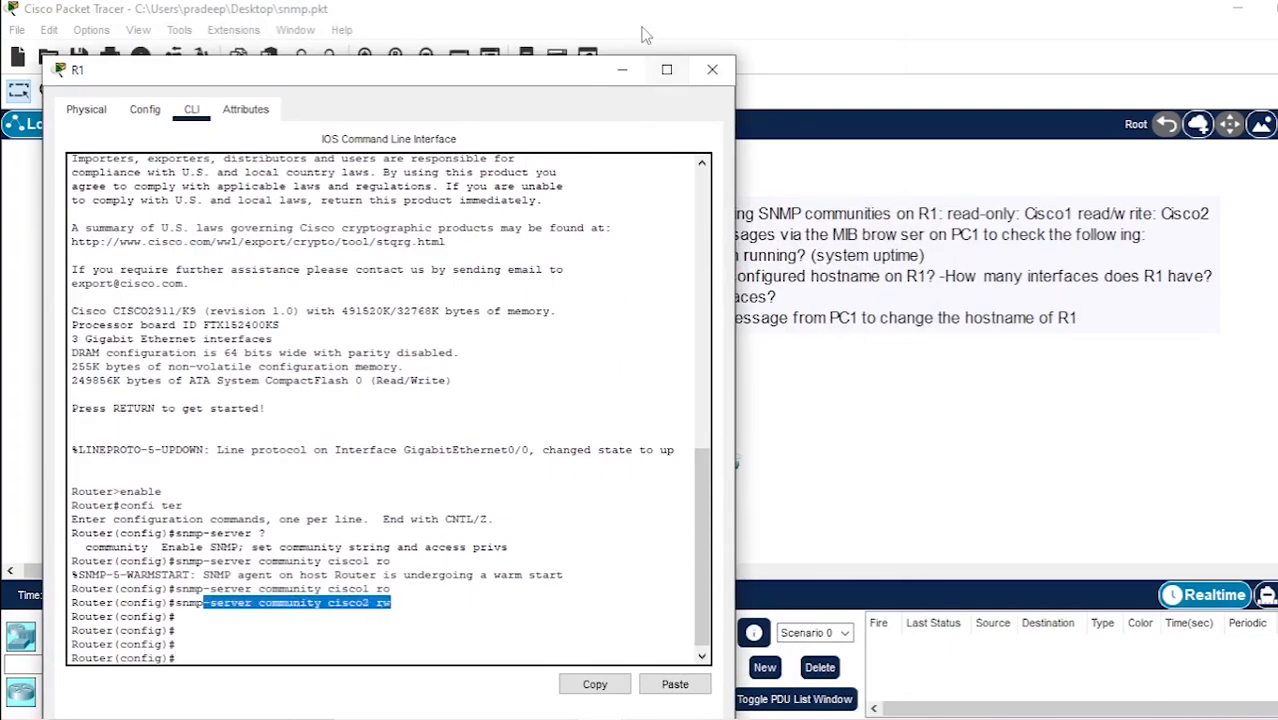
{"action": "left_click", "coordinate": [712, 69]}
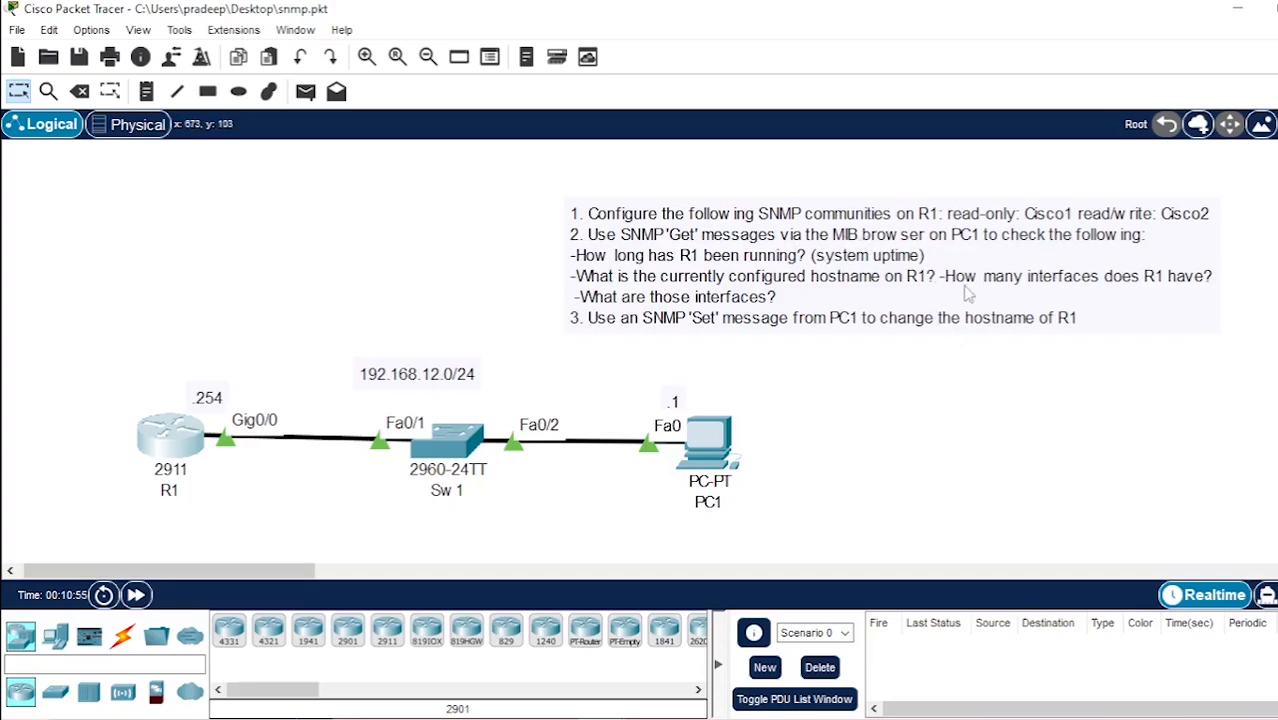
Open the MIB Browser on PC1
{"action": "left_click", "coordinate": [704, 444]}
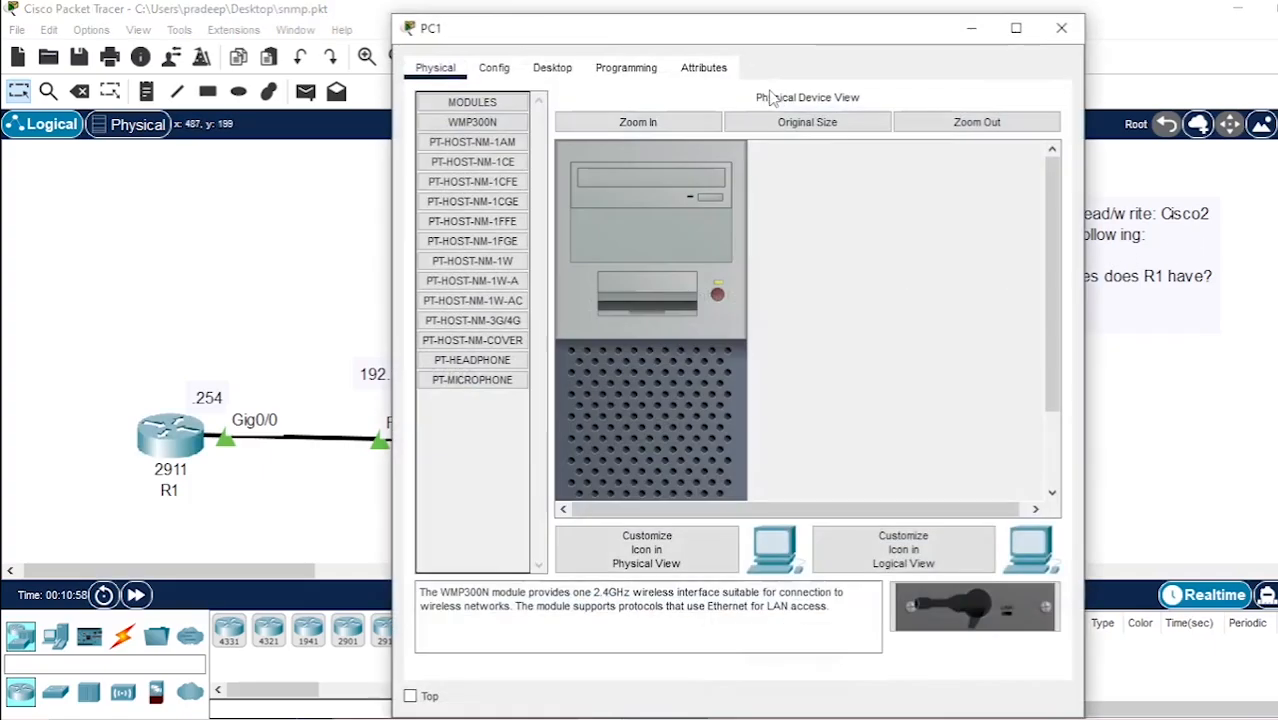
{"action": "left_click_drag", "start_coordinate": [807, 38], "coordinate": [680, 64]}
{"action": "left_click", "coordinate": [423, 88]}
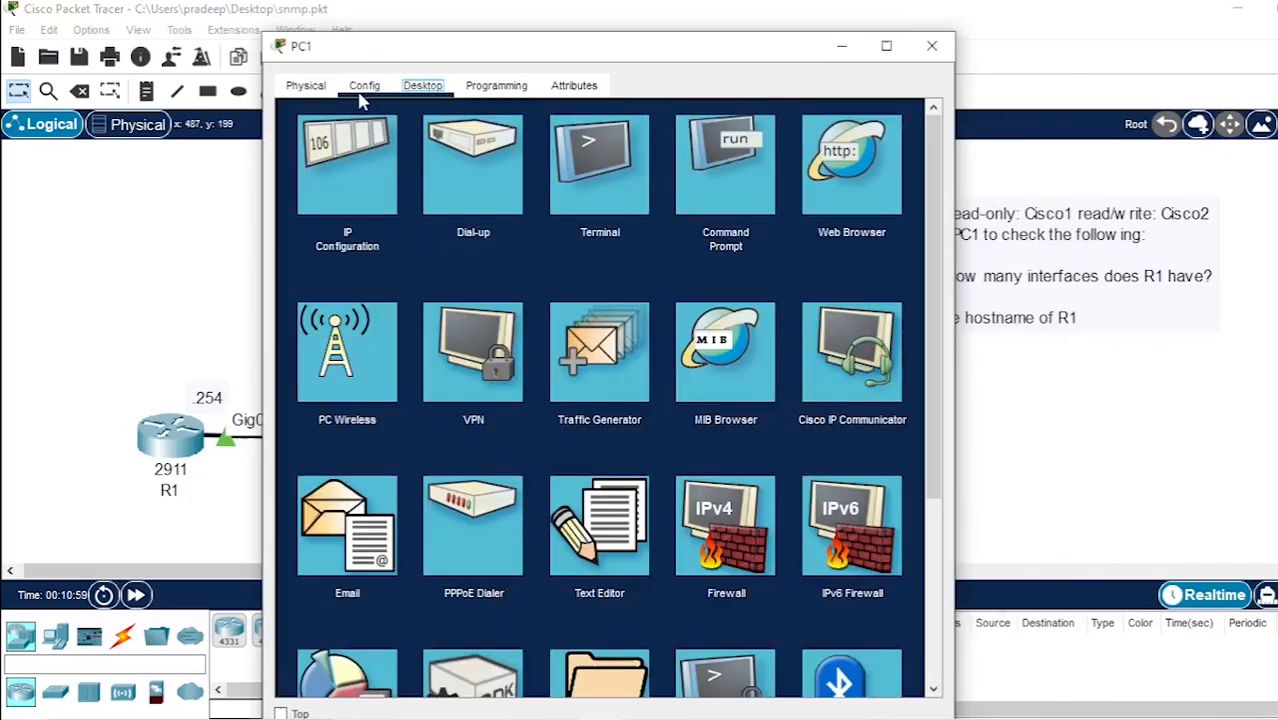
{"action": "left_click", "coordinate": [741, 401]}
Set the MIB Browser's target address to R1's IP address, 192.168.12.254
{"action": "left_click", "coordinate": [465, 158]}
{"action": "left_click_drag", "start_coordinate": [545, 52], "coordinate": [794, 62]}
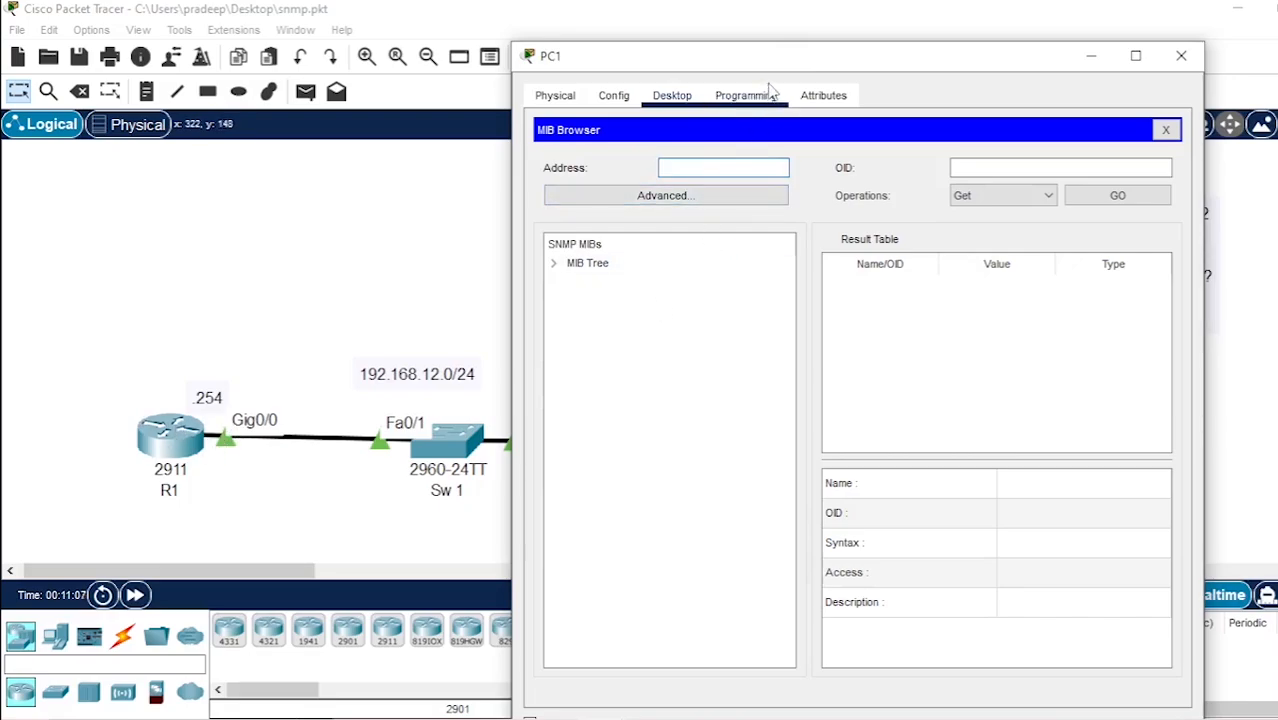
{"action": "type", "text": "19"}
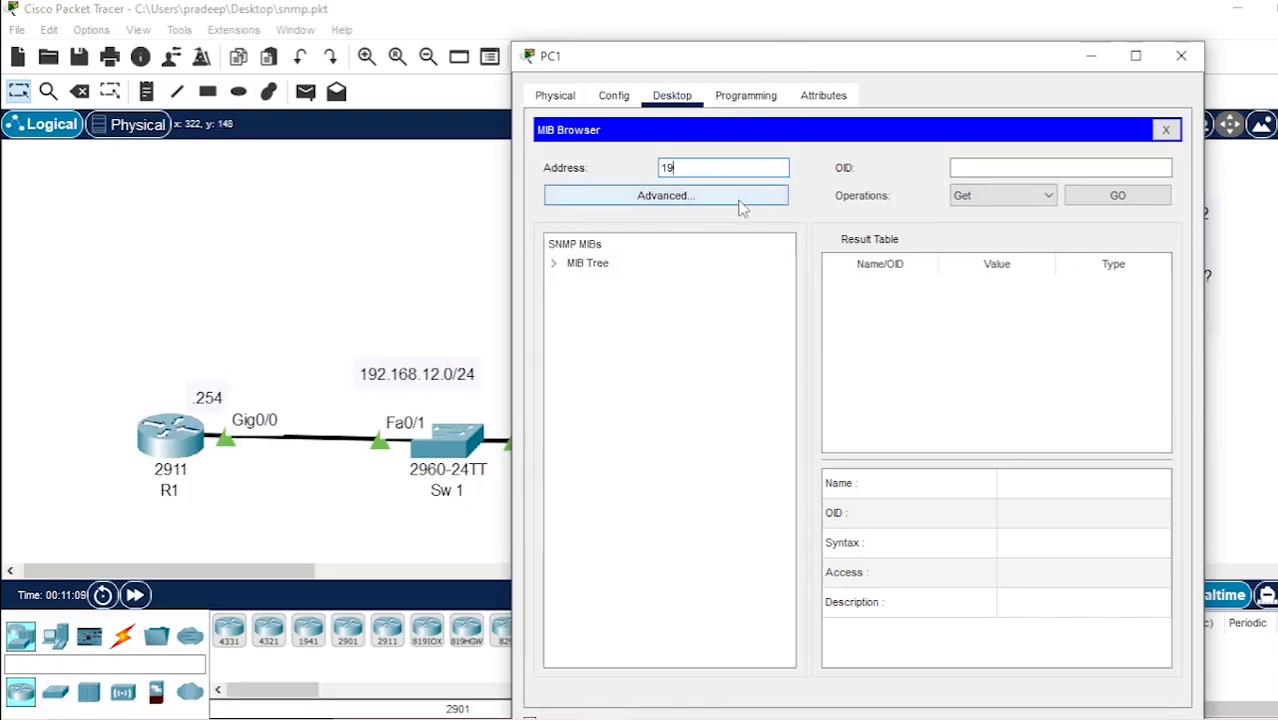
{"action": "type", "text": "2.168.12"}
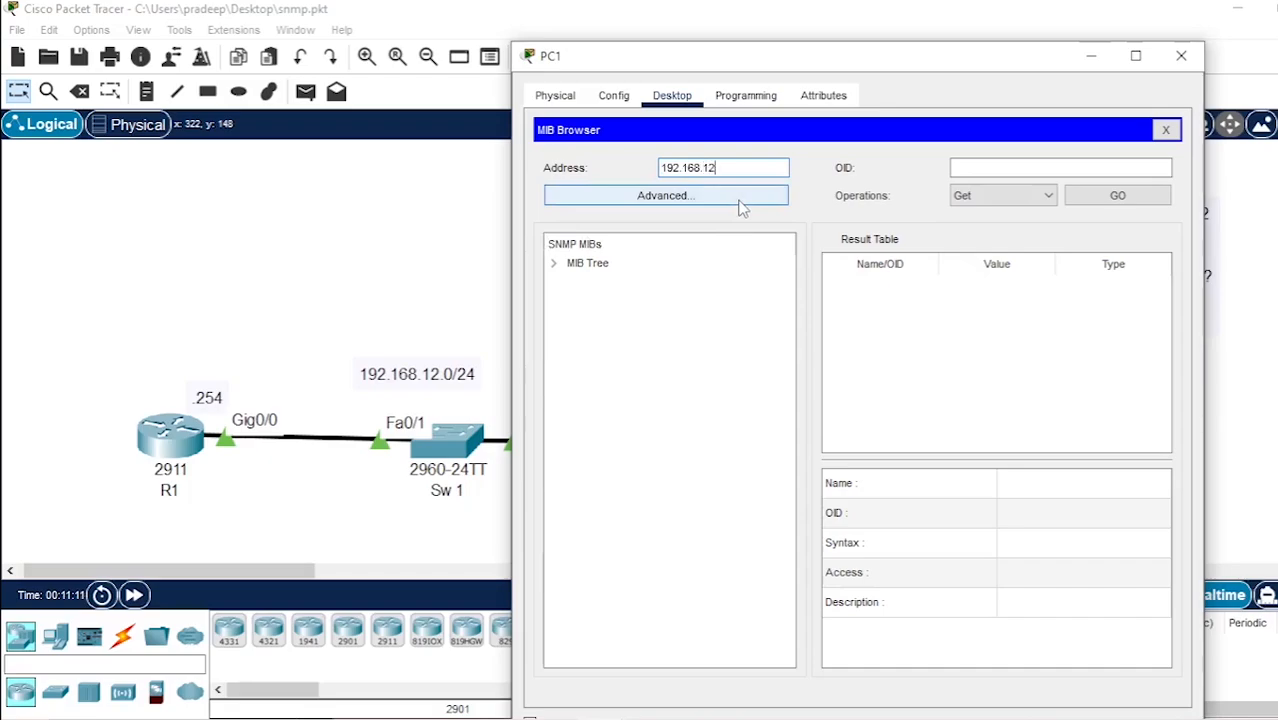
{"action": "type", "text": ".25"}
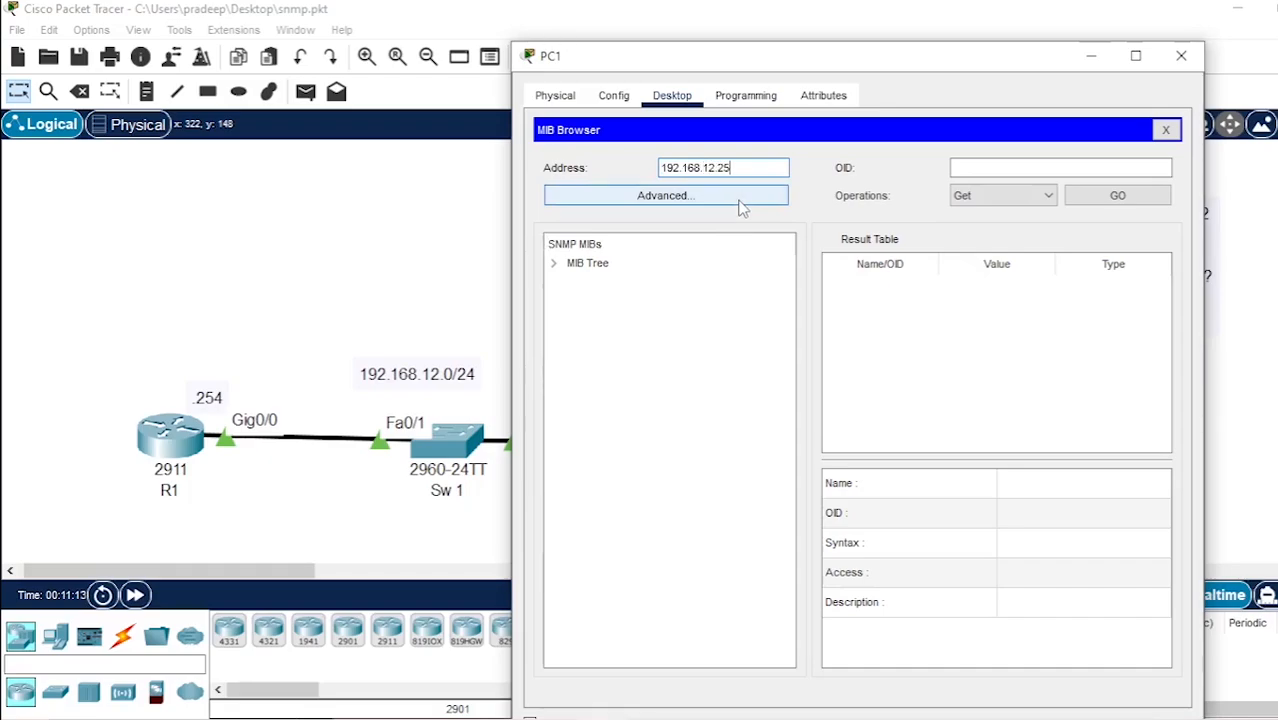
{"action": "type", "text": "4"}
Enter the Read Community and Write Community strings in the MIB Browser's advanced settings and apply them
{"action": "left_click", "coordinate": [742, 205]}
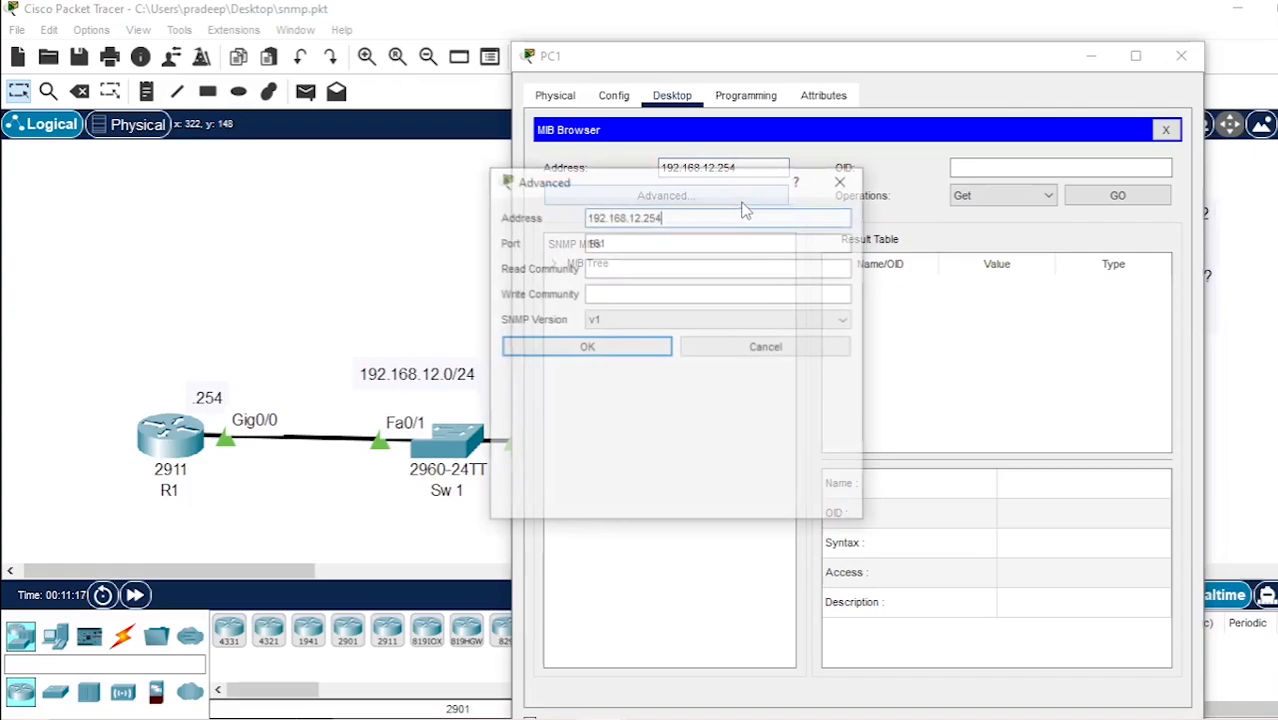
{"action": "left_click", "coordinate": [589, 270]}
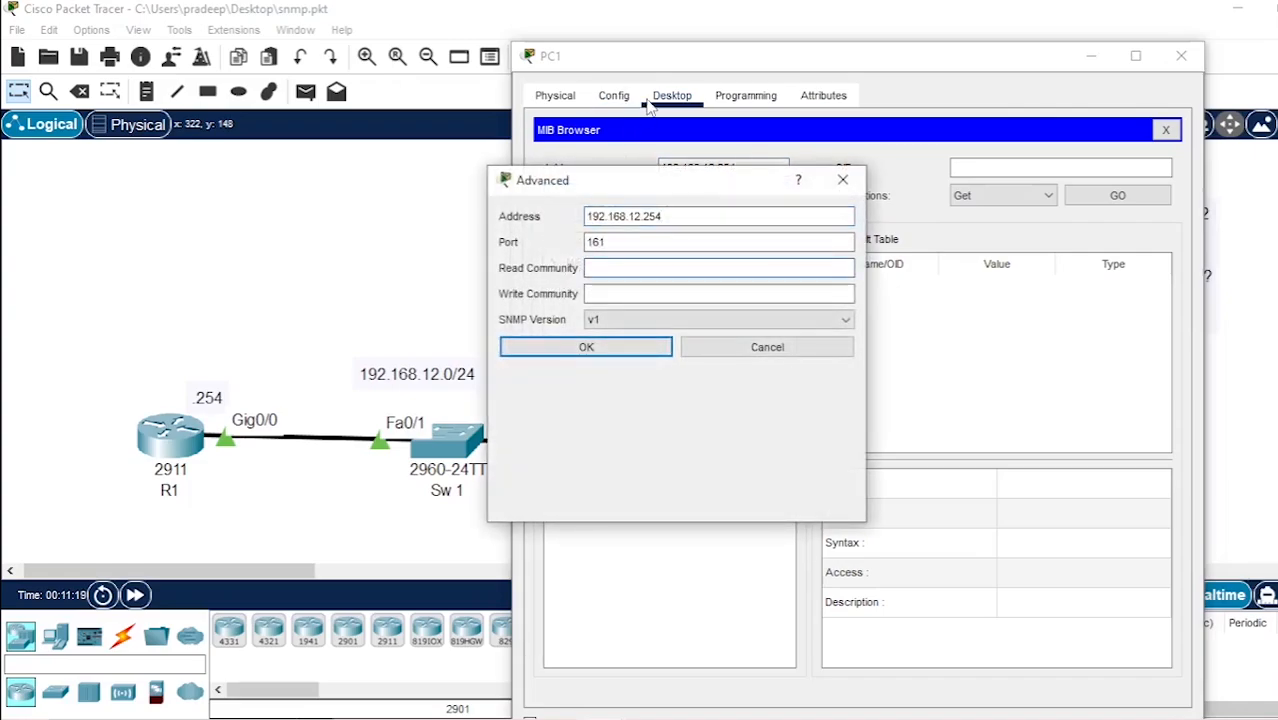
{"action": "left_click_drag", "start_coordinate": [691, 53], "coordinate": [329, 93]}
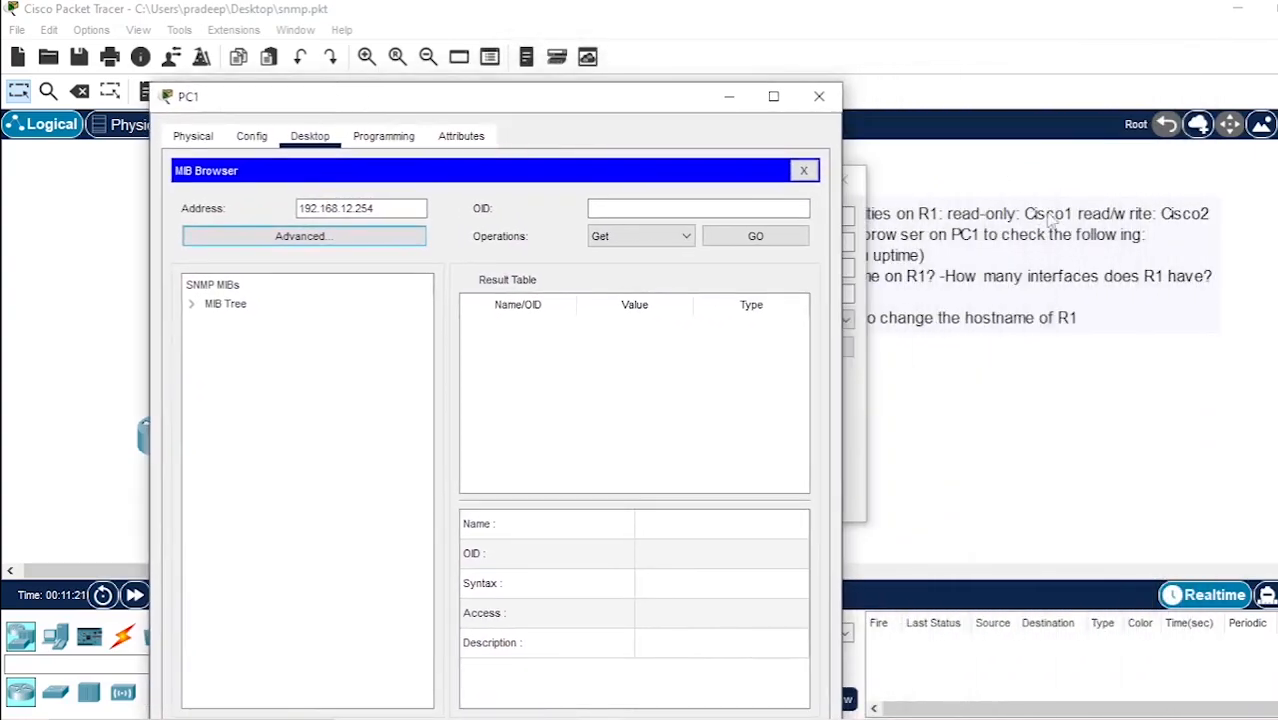
{"action": "left_click", "coordinate": [860, 215]}
{"action": "type", "text": "ci"}
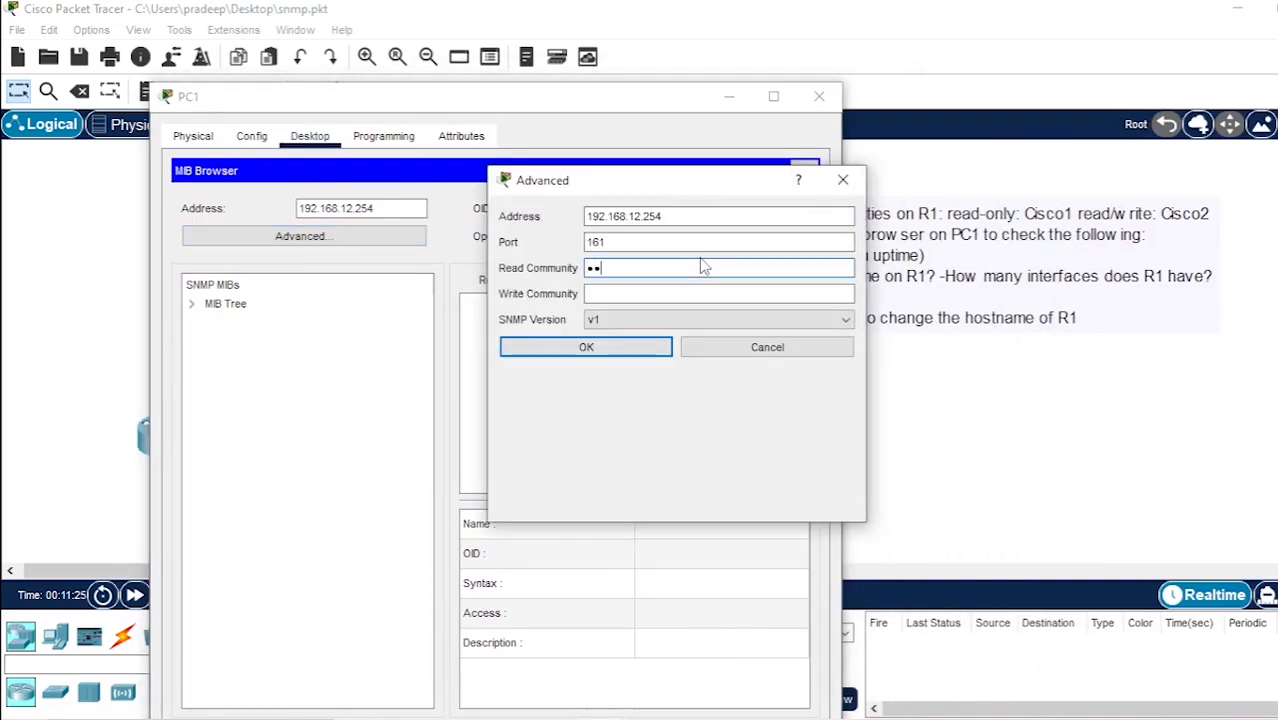
{"action": "type", "text": "sco1"}
{"action": "left_click", "coordinate": [595, 294]}
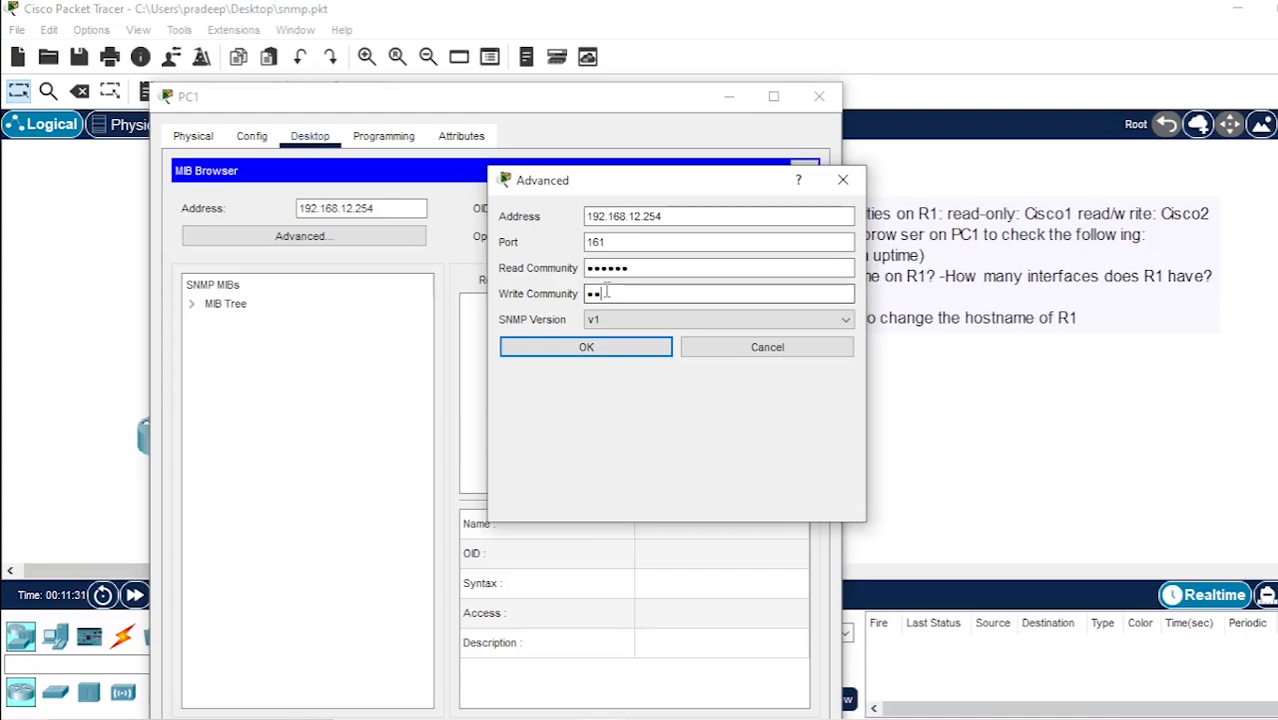
{"action": "type", "text": "cisco2"}
{"action": "left_click", "coordinate": [626, 350]}
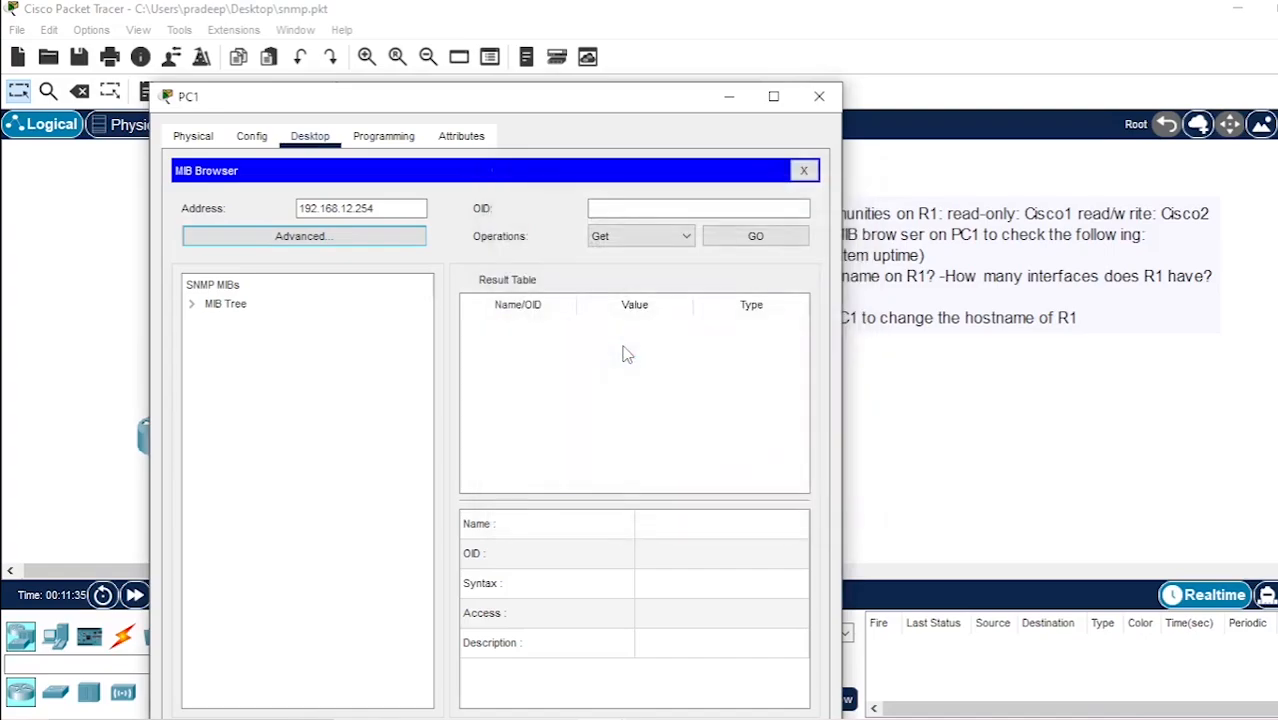
Review the SNMP task note in the workspace, then return to PC1's MIB Browser and move its window aside
{"action": "left_click", "coordinate": [729, 97]}
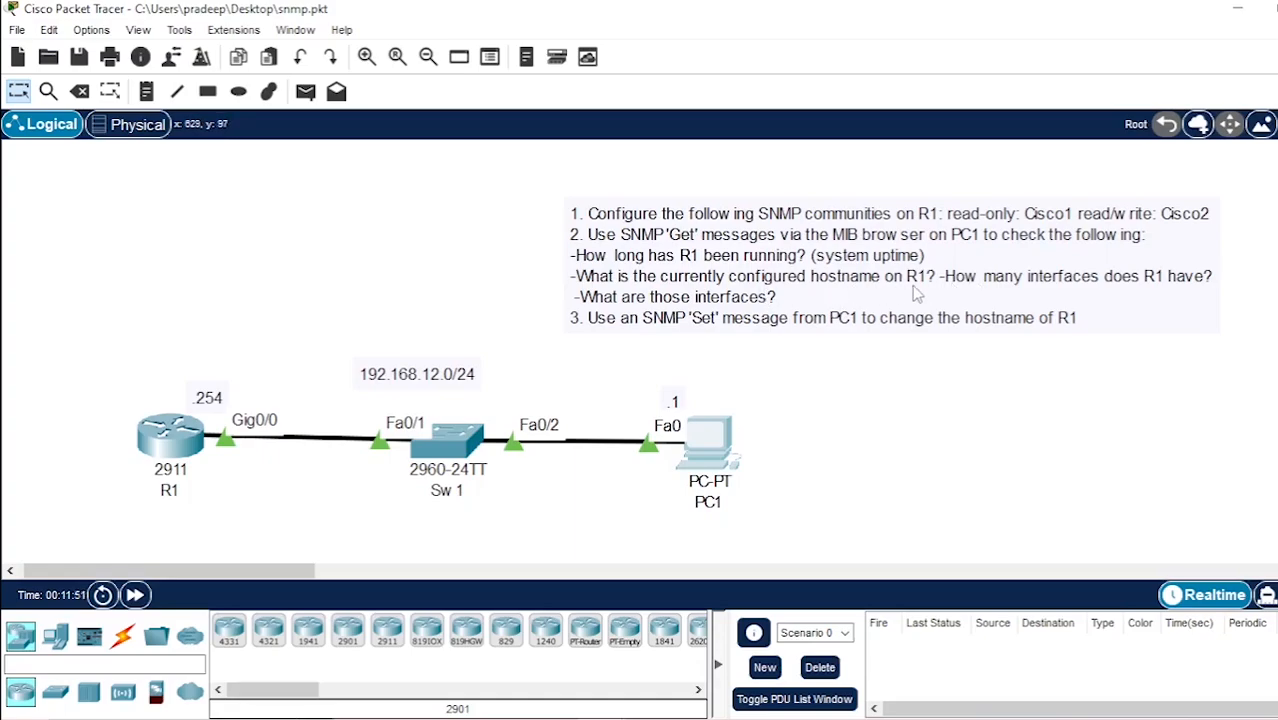
{"action": "left_click", "coordinate": [715, 437]}
{"action": "left_click_drag", "start_coordinate": [677, 40], "coordinate": [613, 46]}
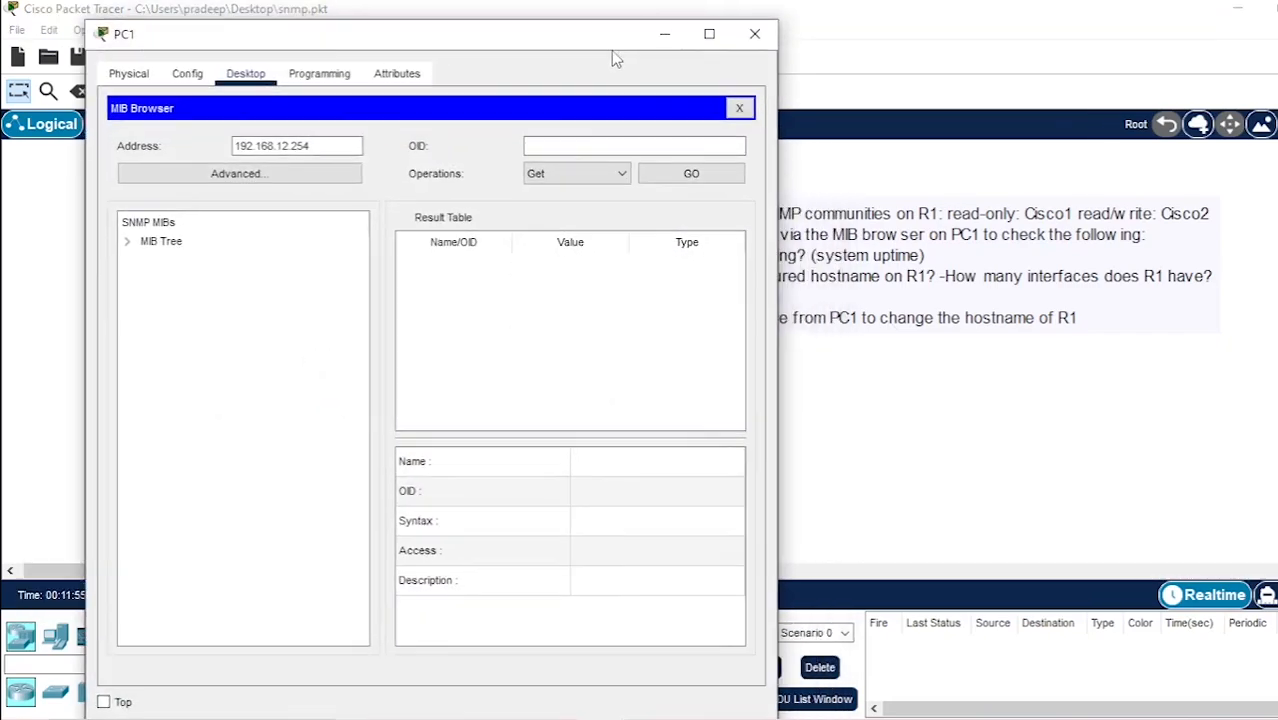
Expand the MIB tree under router_std MIBs through .iso, .org, .dod, .internet and .mgmt down to the .mib-2 branches
{"action": "left_click", "coordinate": [128, 242]}
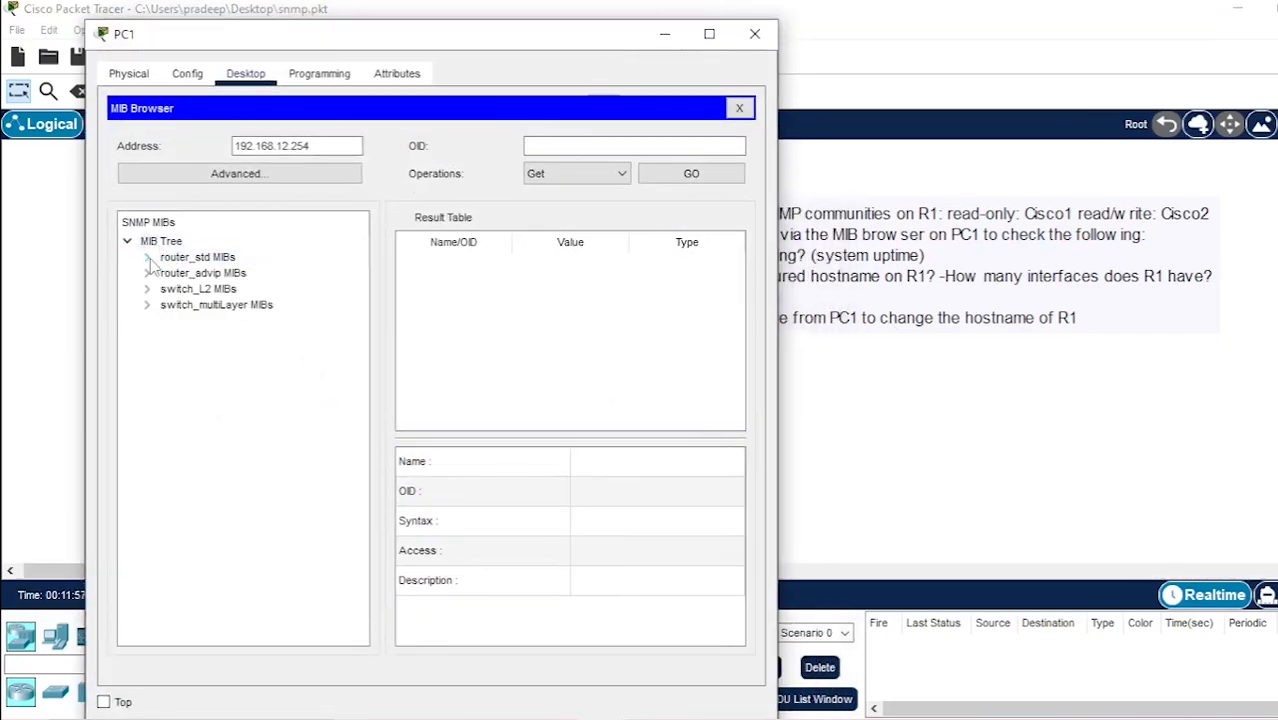
{"action": "left_click", "coordinate": [147, 257]}
{"action": "left_click", "coordinate": [167, 273]}
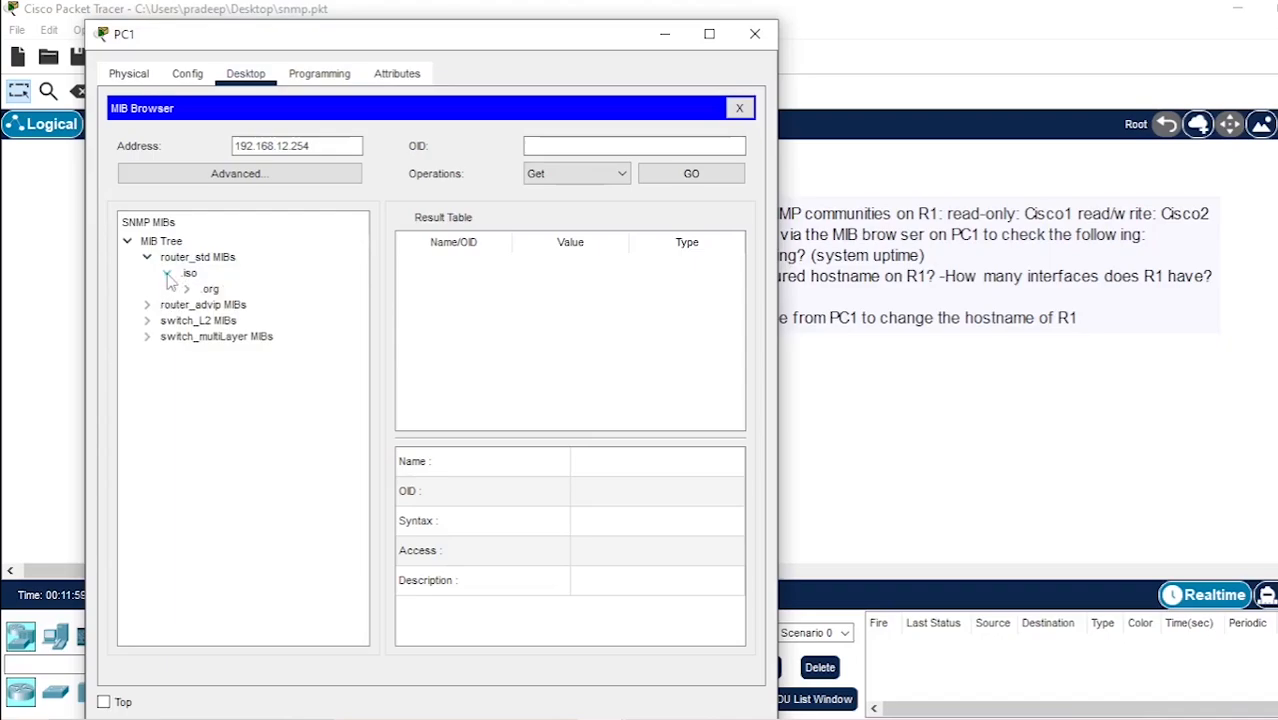
{"action": "left_click", "coordinate": [186, 289]}
{"action": "left_click", "coordinate": [206, 305]}
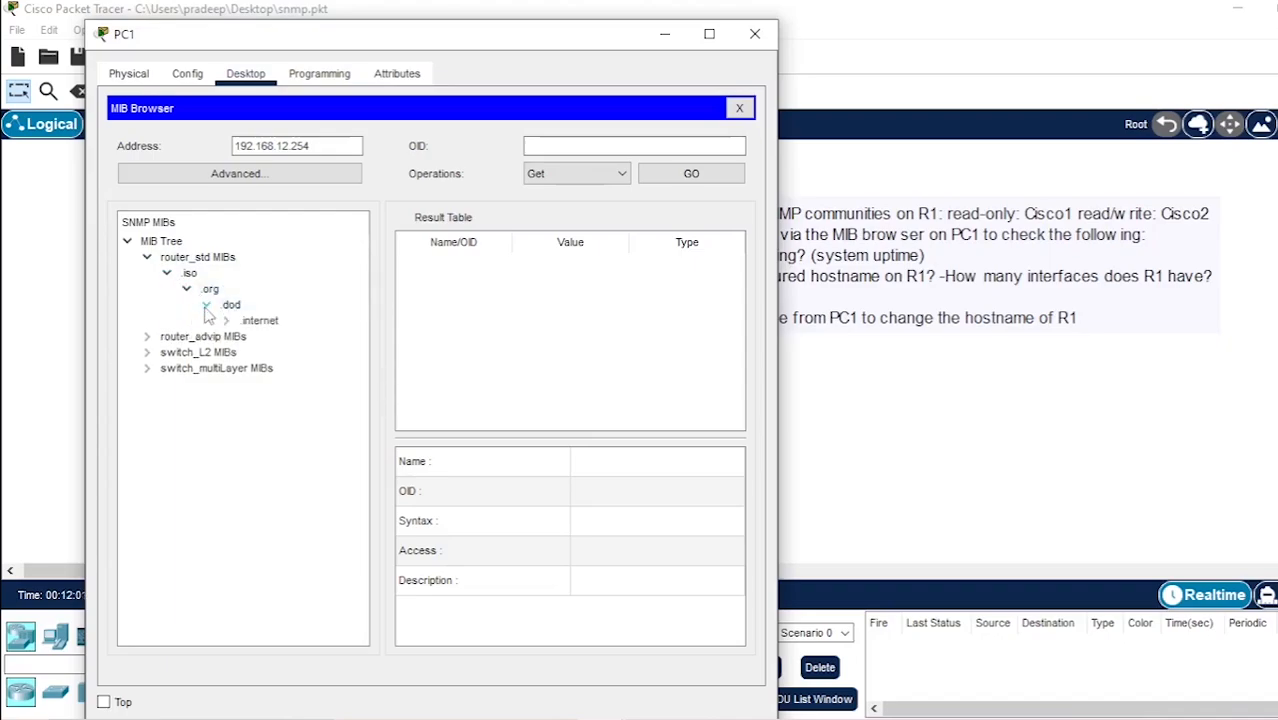
{"action": "left_click", "coordinate": [226, 320]}
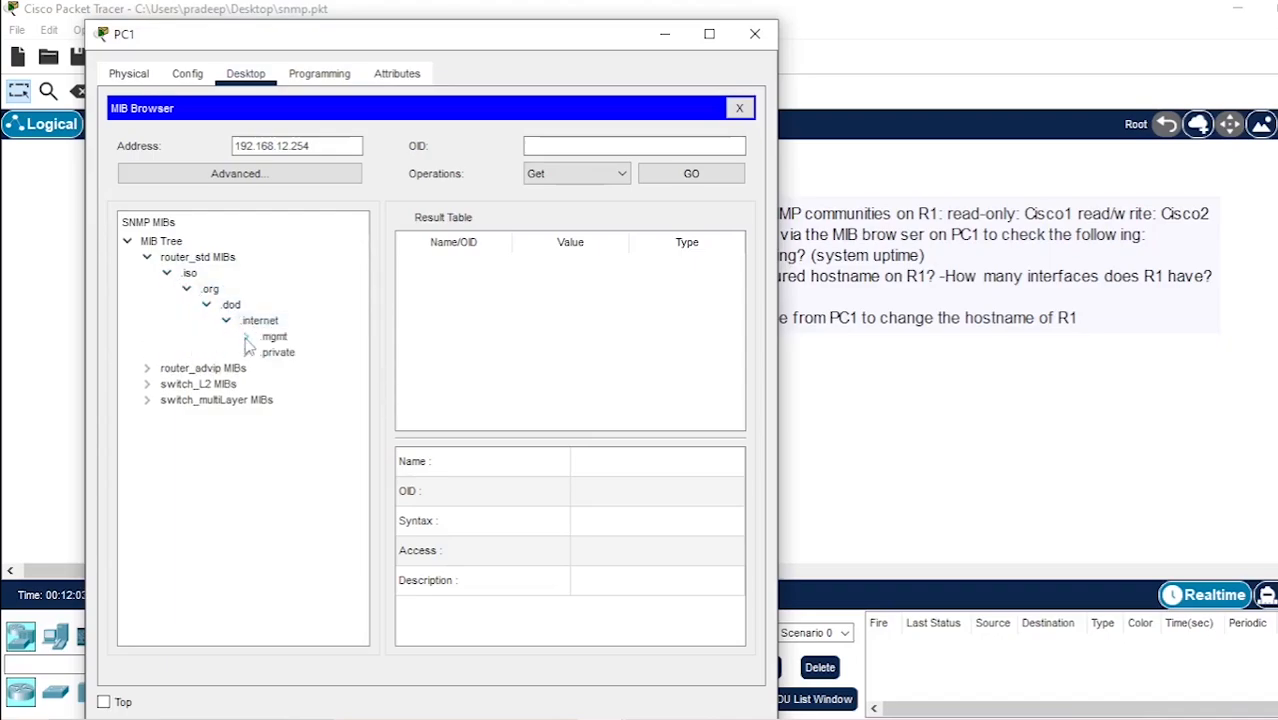
{"action": "left_click", "coordinate": [246, 337]}
{"action": "left_click", "coordinate": [266, 352]}
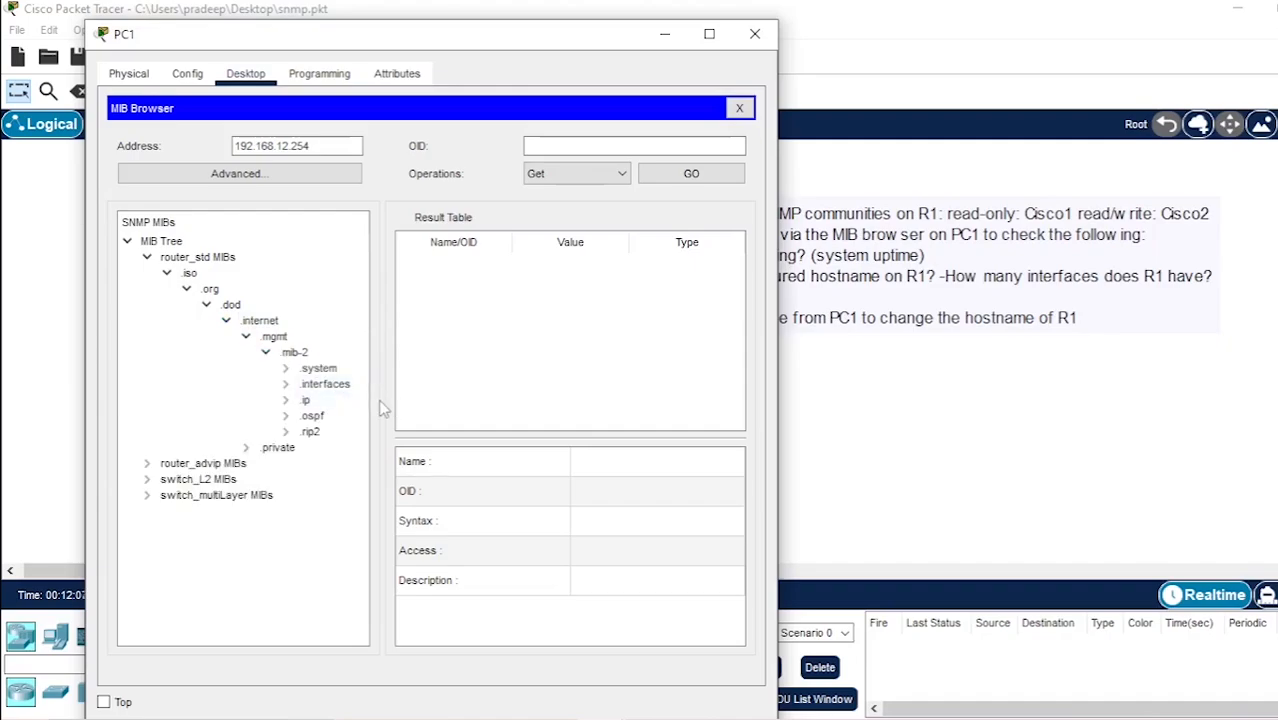
Query R1's hostname with an SNMP Get on .sysName under .system
{"action": "left_click_drag", "start_coordinate": [383, 399], "coordinate": [437, 399]}
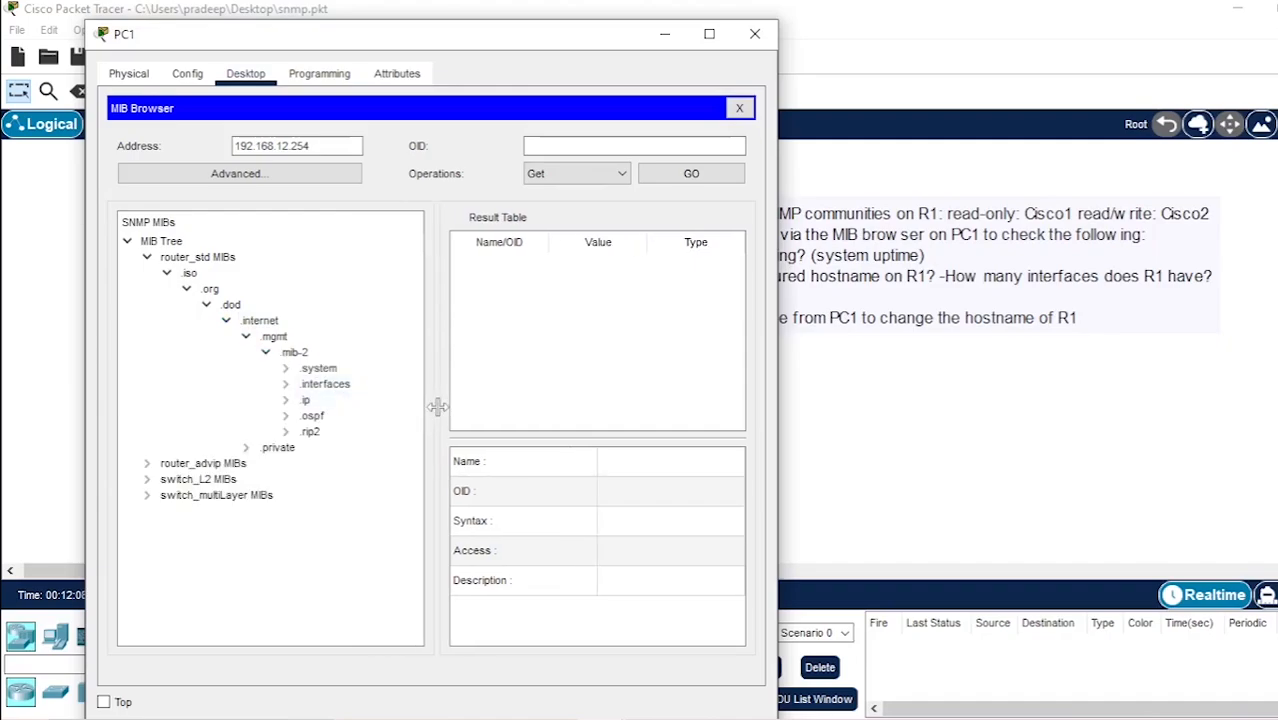
{"action": "double_click", "coordinate": [316, 370]}
{"action": "left_click", "coordinate": [343, 449]}
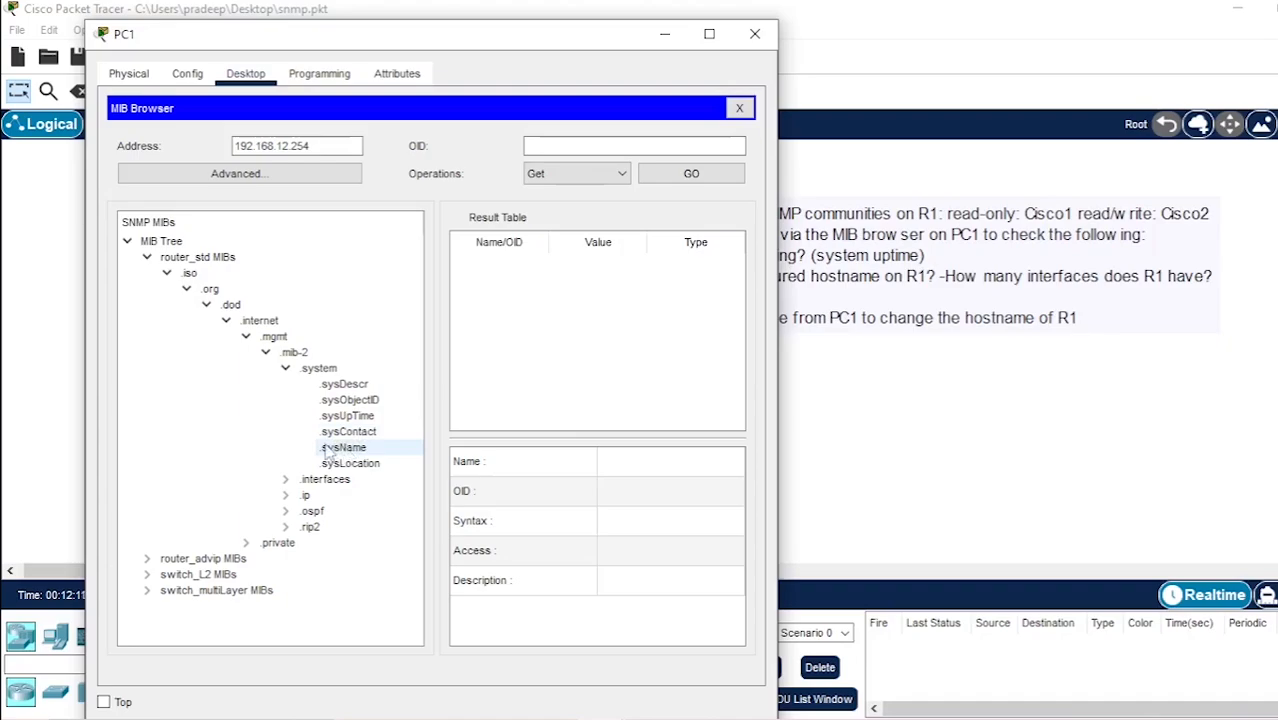
{"action": "left_click", "coordinate": [327, 452]}
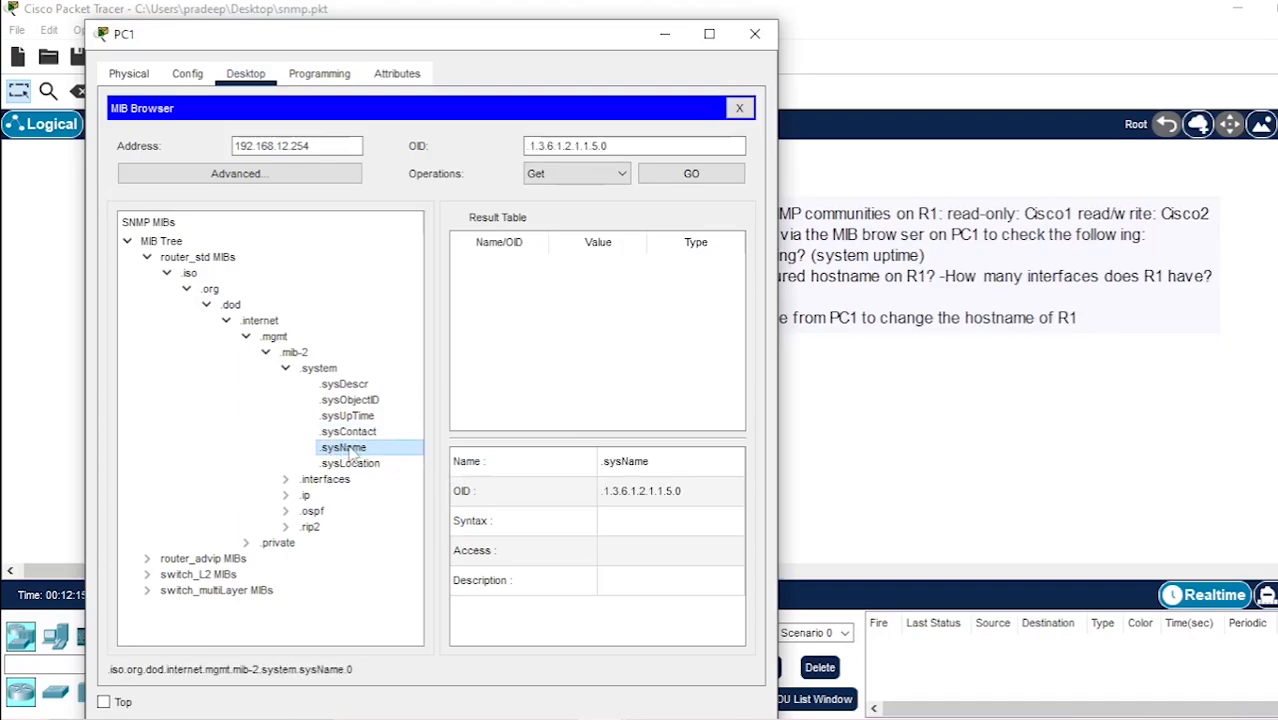
{"action": "left_click", "coordinate": [699, 179]}
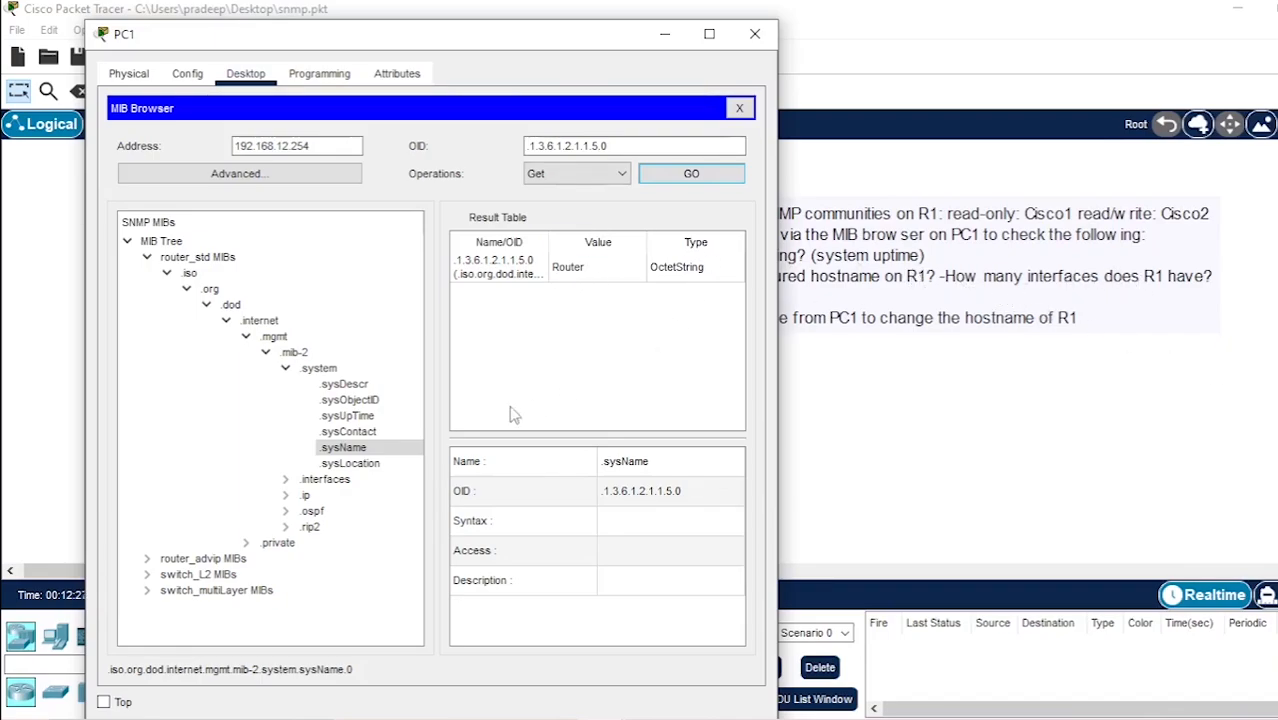
Query R1's number of interfaces with an SNMP Get on .ifNumber under .interfaces
{"action": "left_click", "coordinate": [285, 480]}
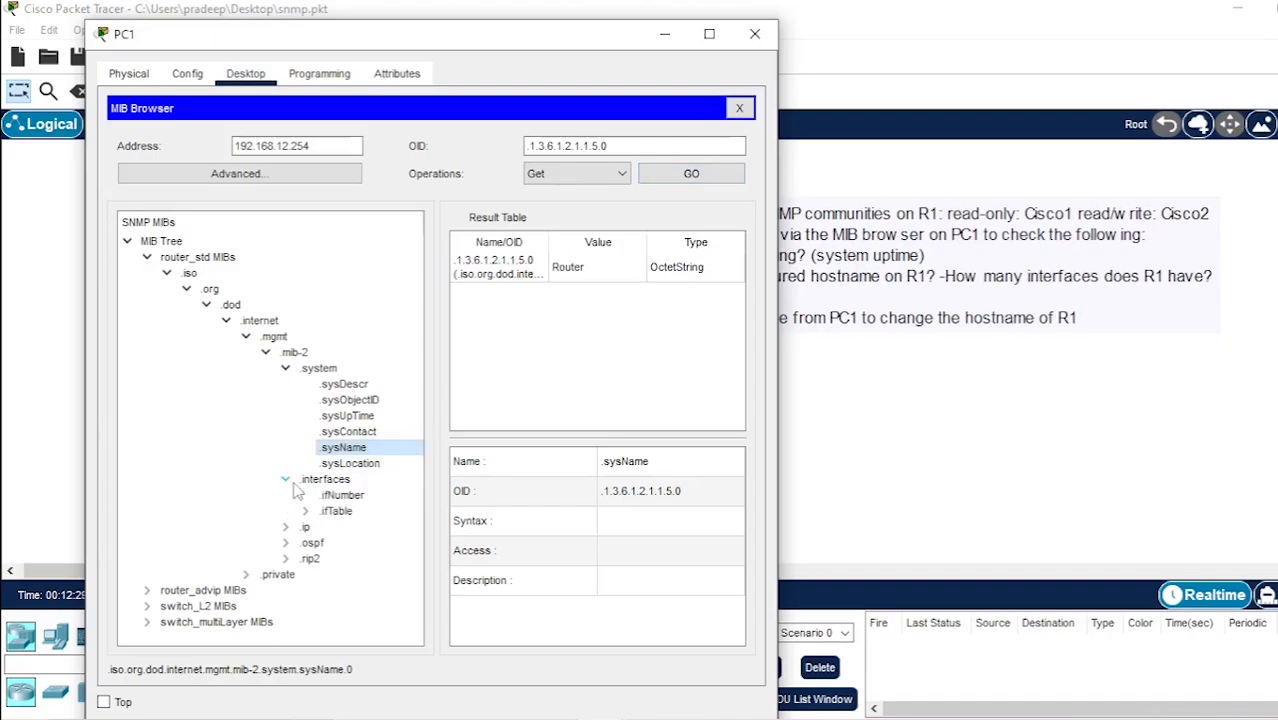
{"action": "left_click", "coordinate": [340, 495]}
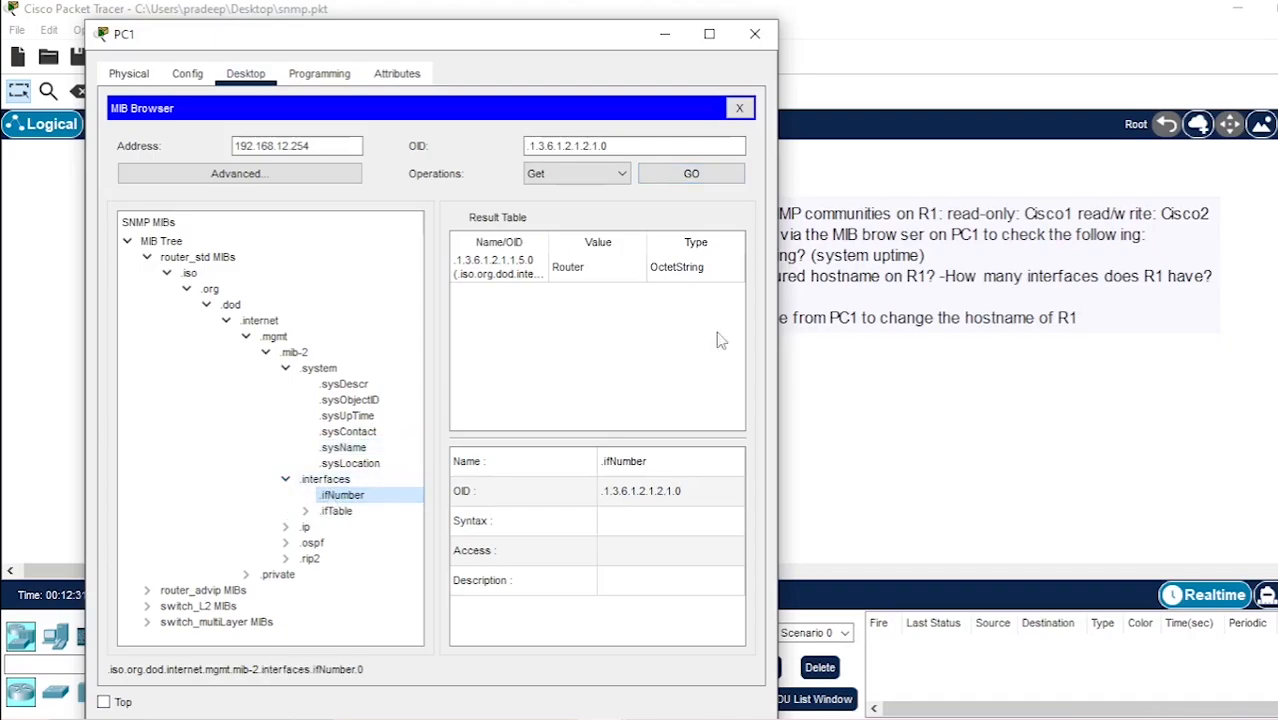
{"action": "left_click", "coordinate": [682, 178]}
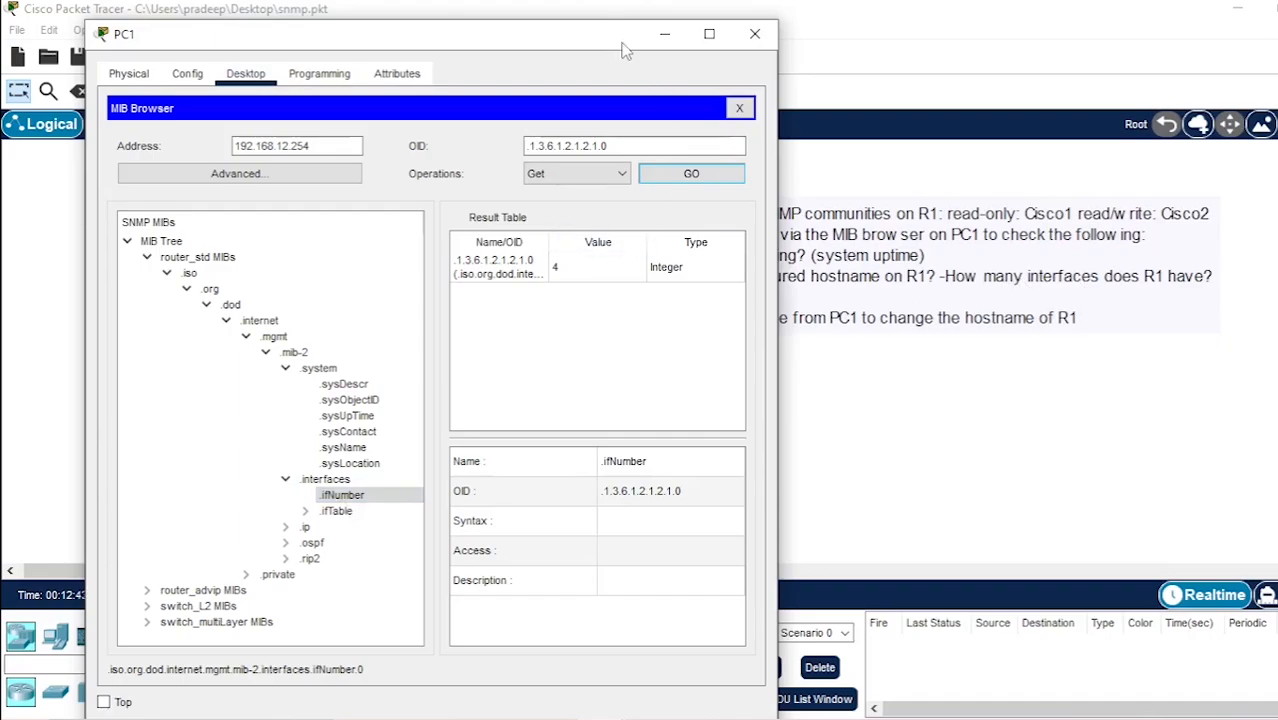
Query R1's interface names with an SNMP Get on .ifDescr under .ifTable's .ifEntry, and widen the window to read the full values
{"action": "left_click_drag", "start_coordinate": [614, 46], "coordinate": [557, 35]}
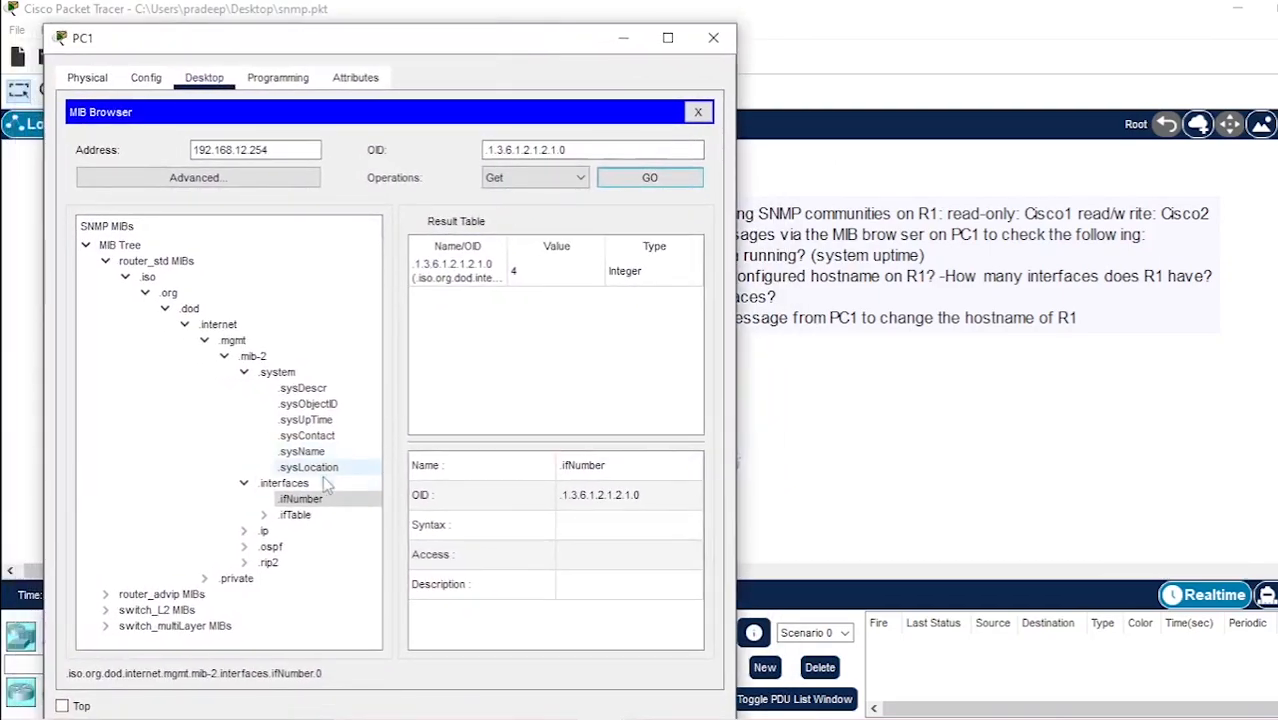
{"action": "left_click", "coordinate": [263, 515]}
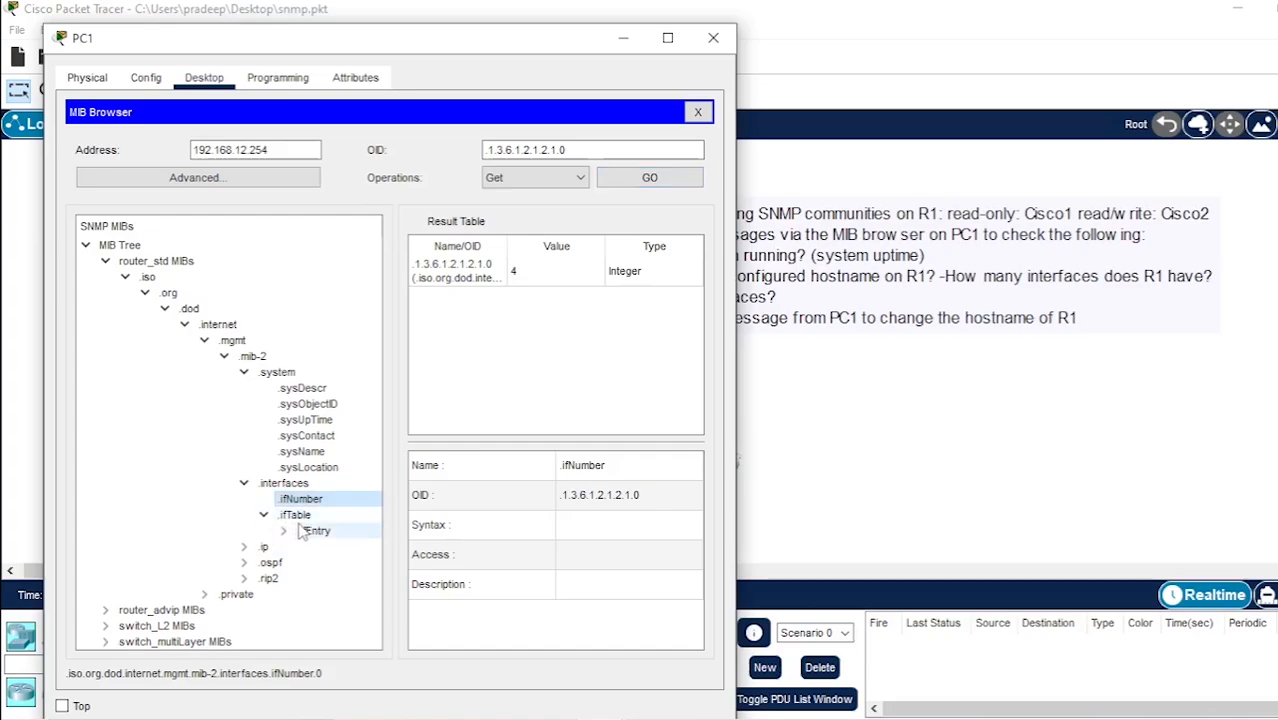
{"action": "left_click", "coordinate": [284, 530]}
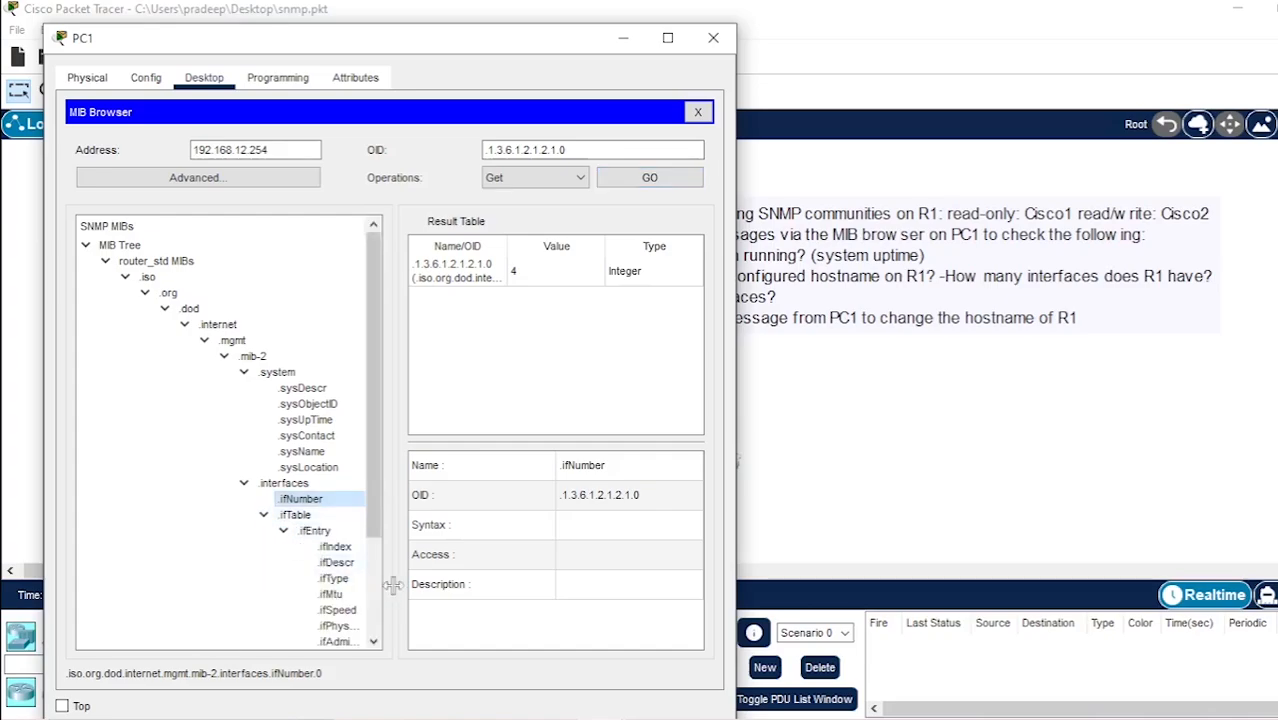
{"action": "left_click_drag", "start_coordinate": [395, 585], "coordinate": [470, 588]}
{"action": "left_click", "coordinate": [340, 563]}
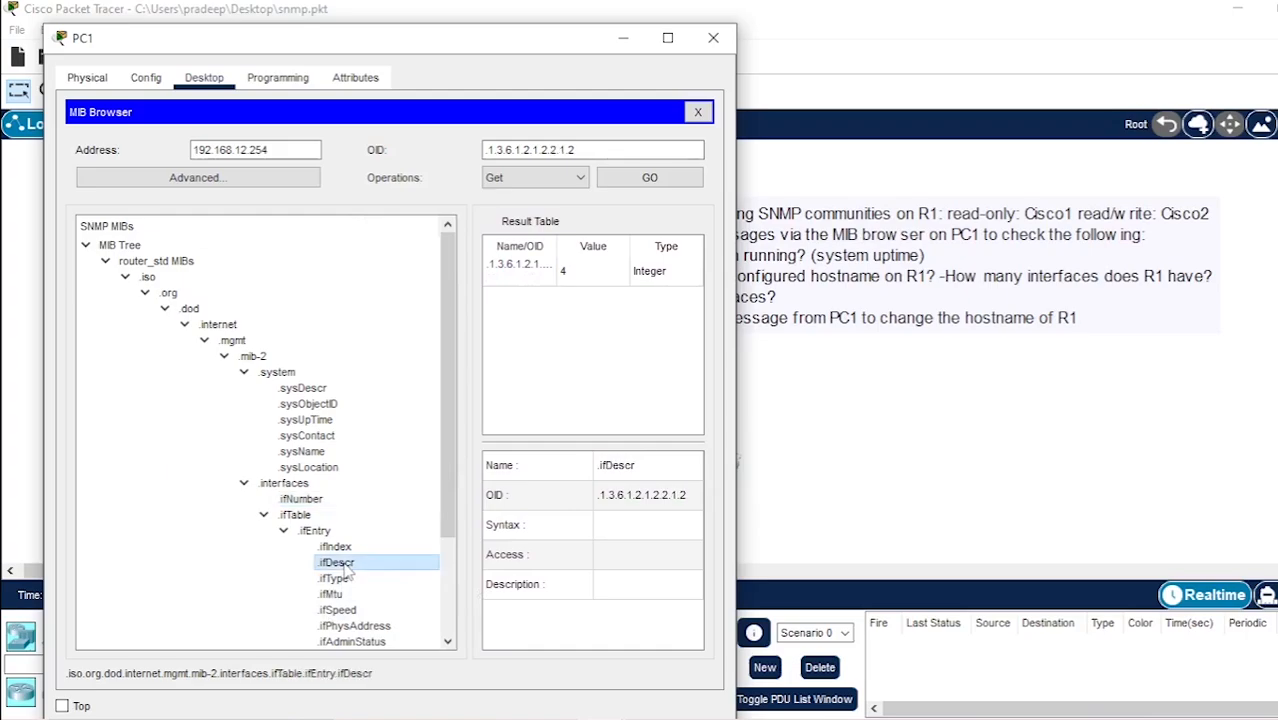
{"action": "left_click", "coordinate": [627, 180]}
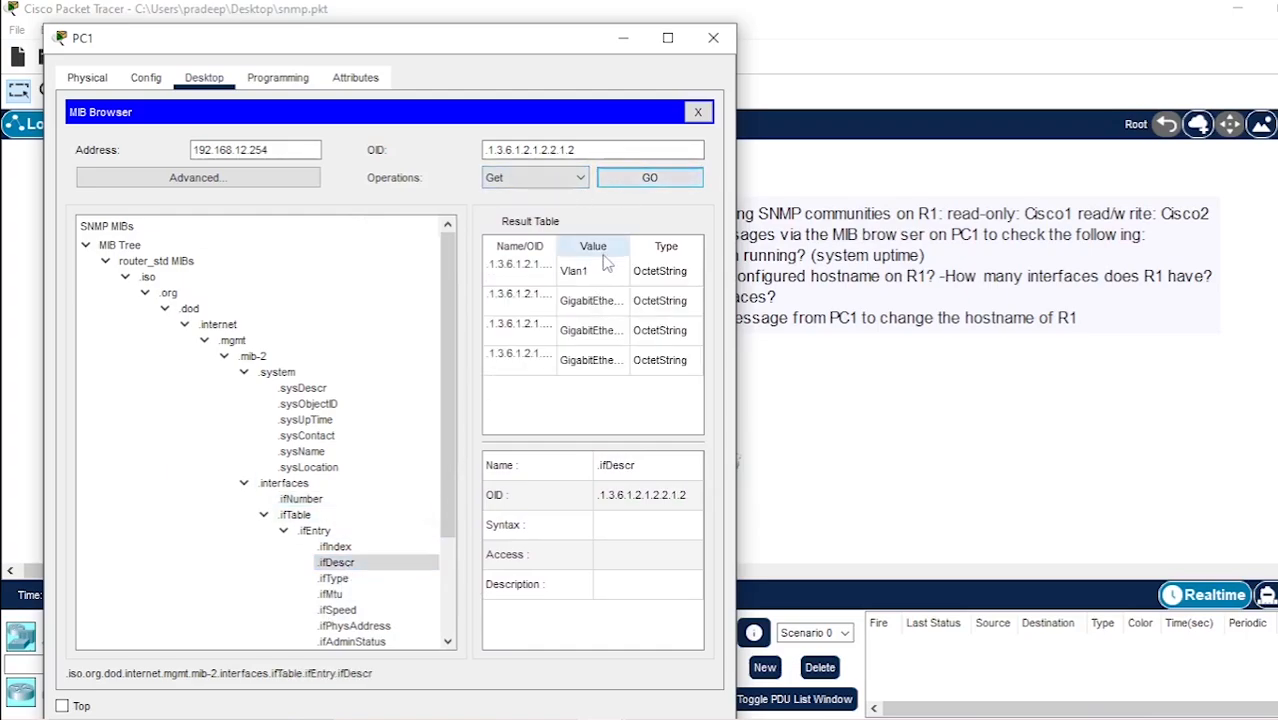
{"action": "left_click_drag", "start_coordinate": [585, 47], "coordinate": [535, 43]}
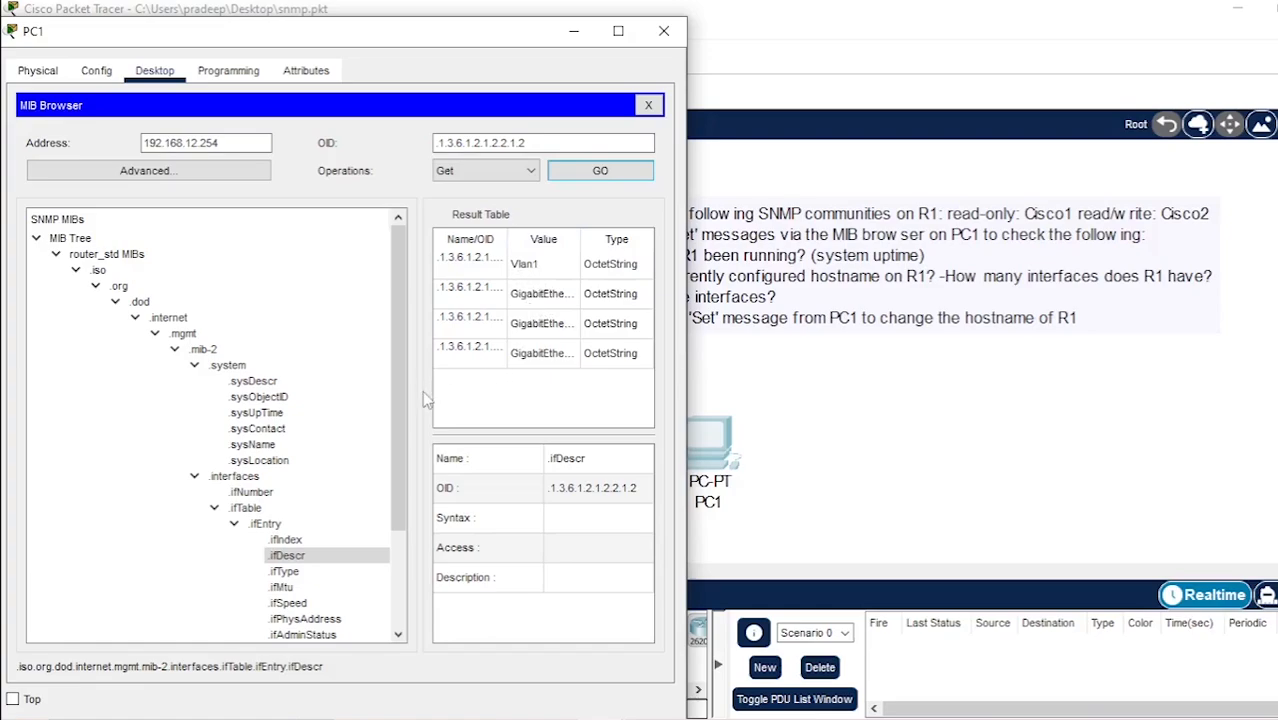
{"action": "mouse_move", "coordinate": [419, 390]}
{"action": "left_mouse_down"}
{"action": "mouse_move", "coordinate": [455, 392]}
{"action": "mouse_move", "coordinate": [433, 395]}
{"action": "left_mouse_up"}
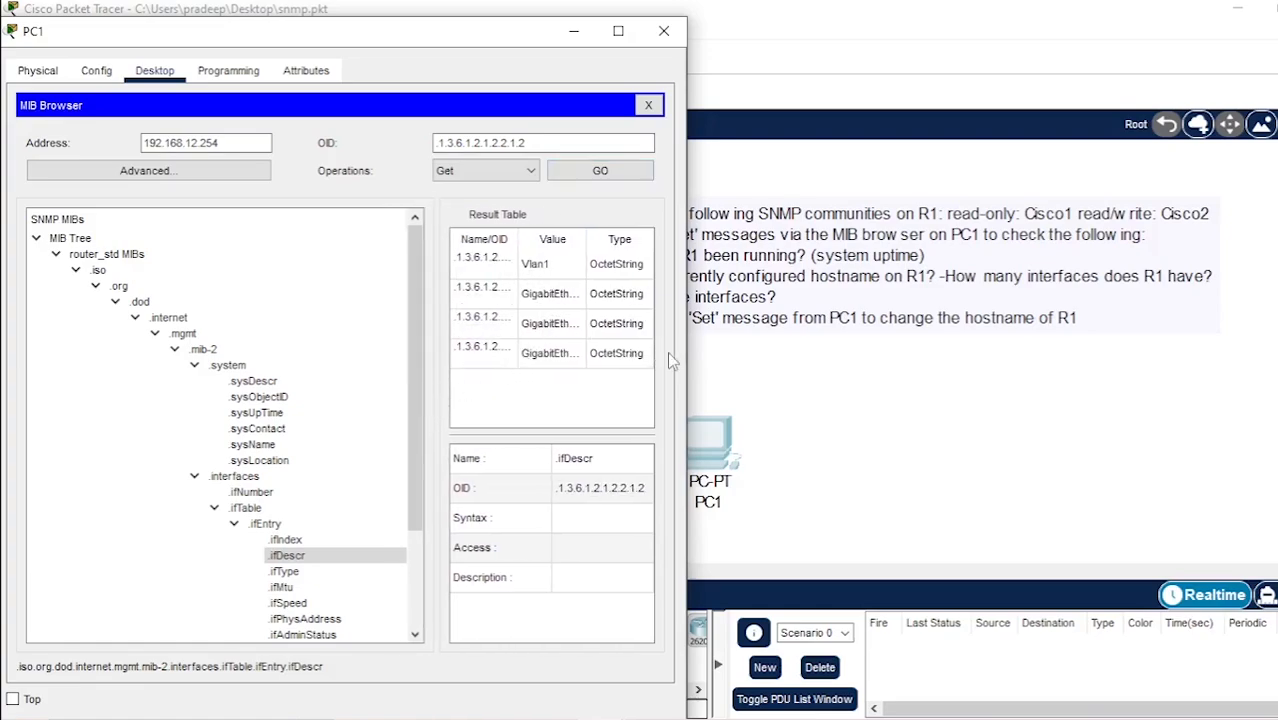
{"action": "left_click_drag", "start_coordinate": [685, 353], "coordinate": [836, 358]}
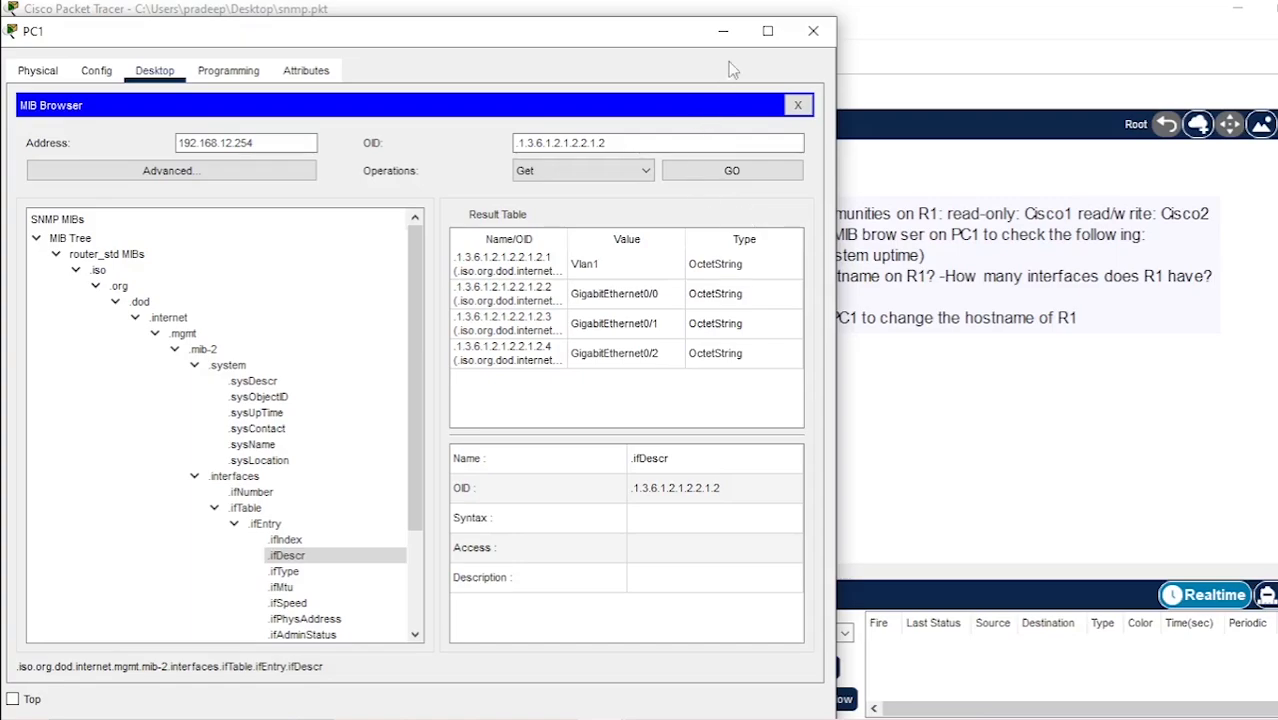
Reread the task note, then repeat the SNMP Get on .sysName in PC1's MIB Browser and widen the result area
{"action": "left_click", "coordinate": [723, 33]}
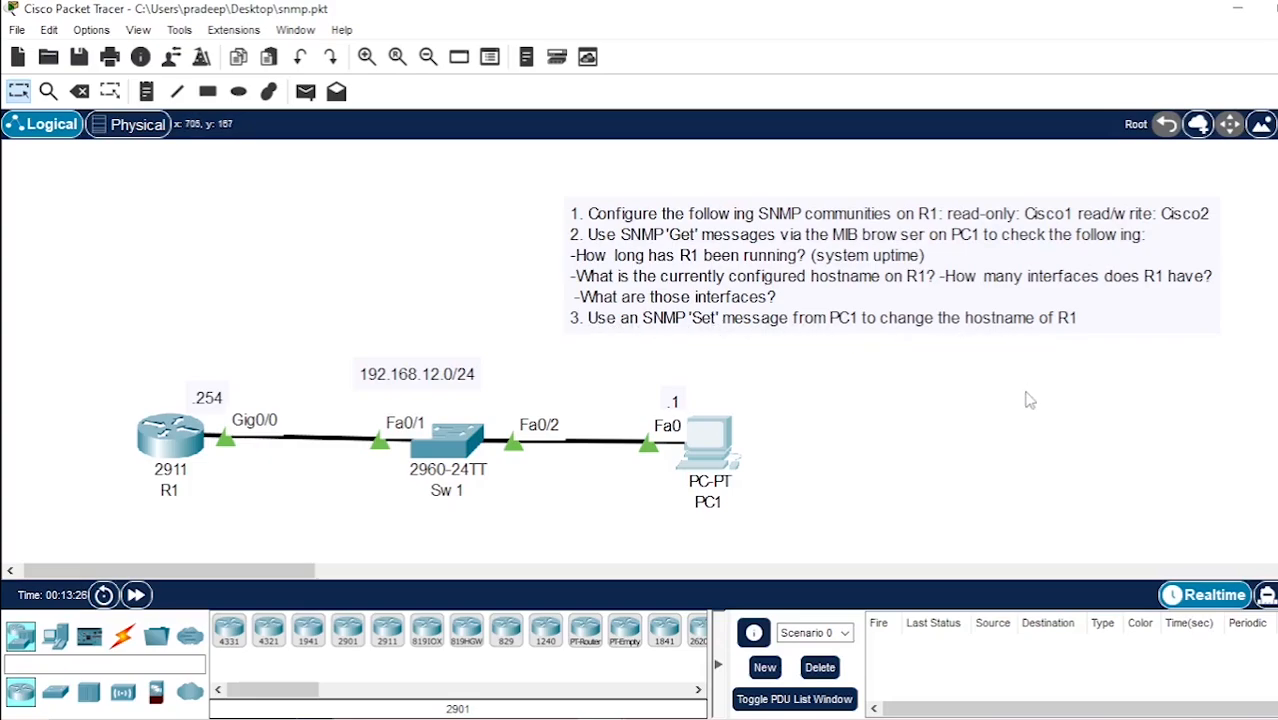
{"action": "left_click", "coordinate": [712, 433]}
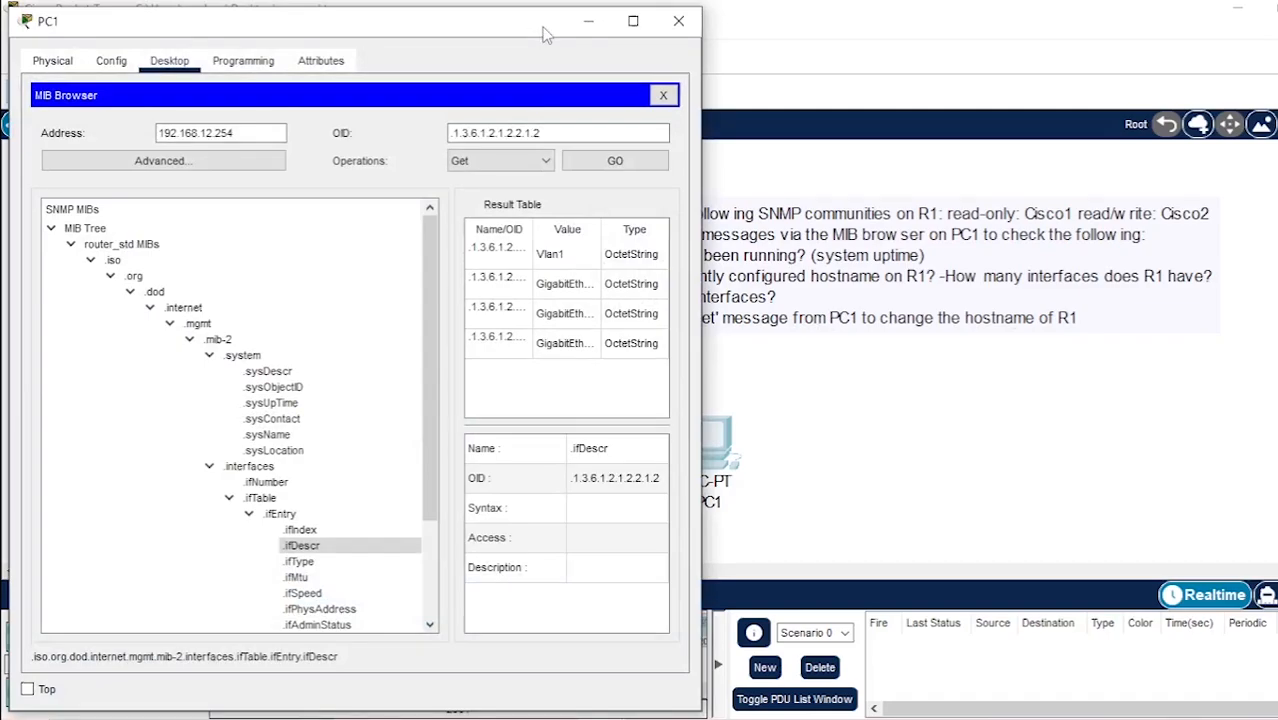
{"action": "mouse_move", "coordinate": [546, 38]}
{"action": "left_mouse_down"}
{"action": "mouse_move", "coordinate": [470, 40]}
{"action": "mouse_move", "coordinate": [544, 36]}
{"action": "left_mouse_up"}
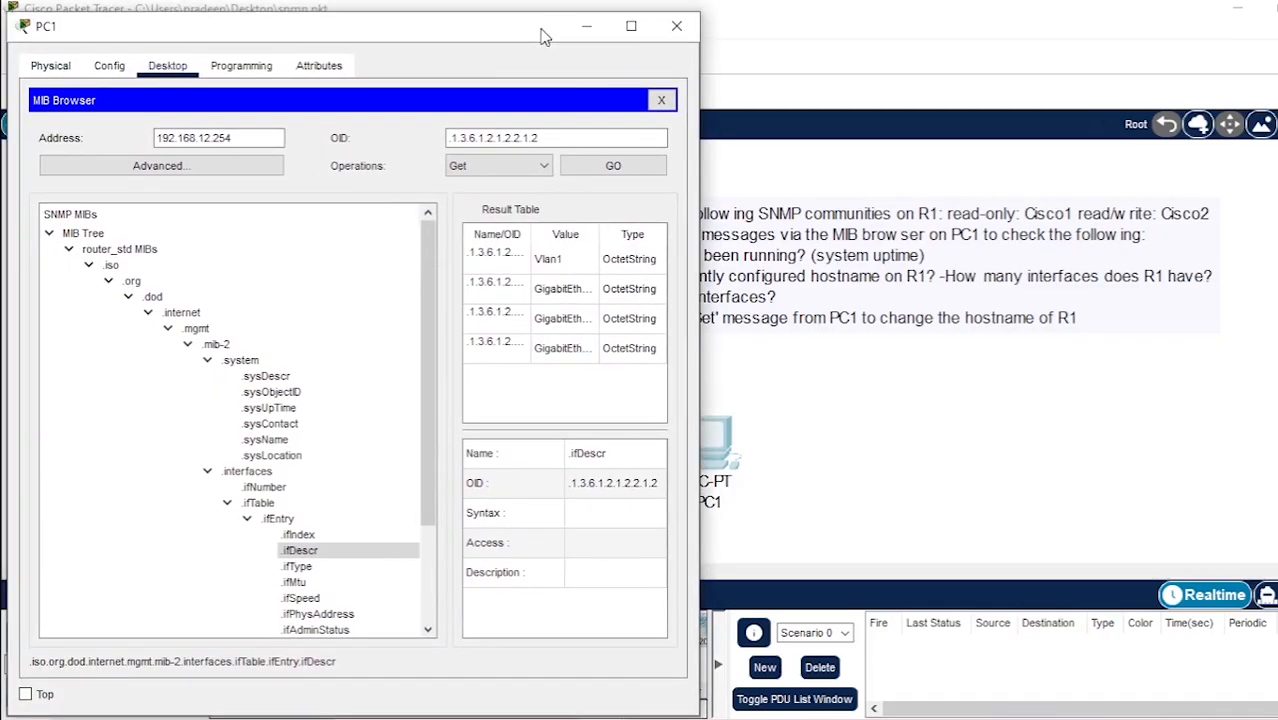
{"action": "left_click", "coordinate": [255, 446]}
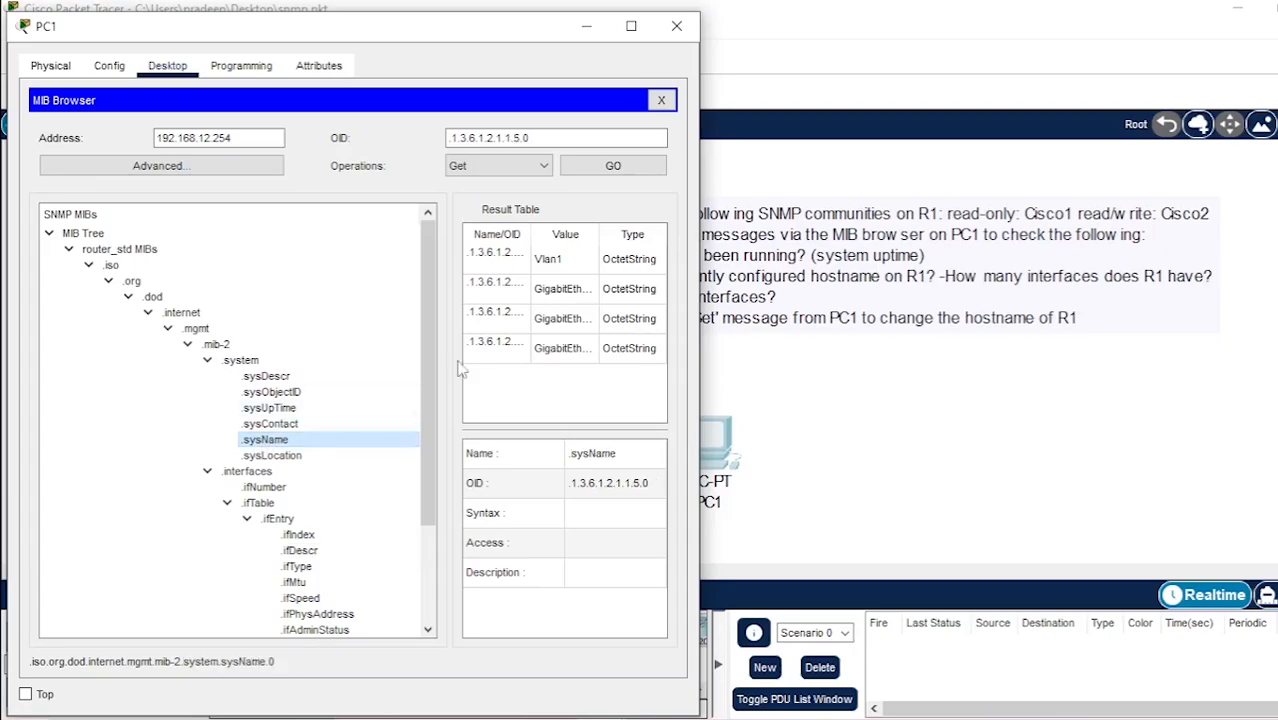
{"action": "left_click", "coordinate": [612, 166]}
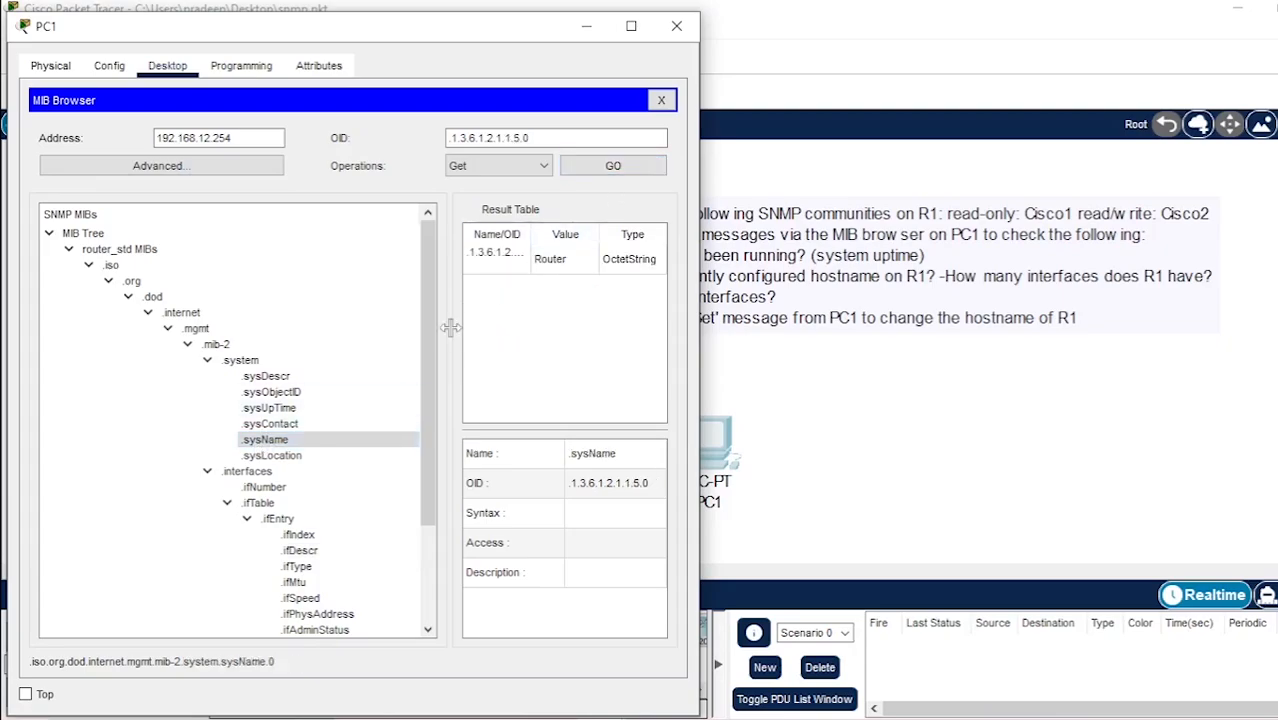
{"action": "left_click_drag", "start_coordinate": [443, 329], "coordinate": [377, 325]}
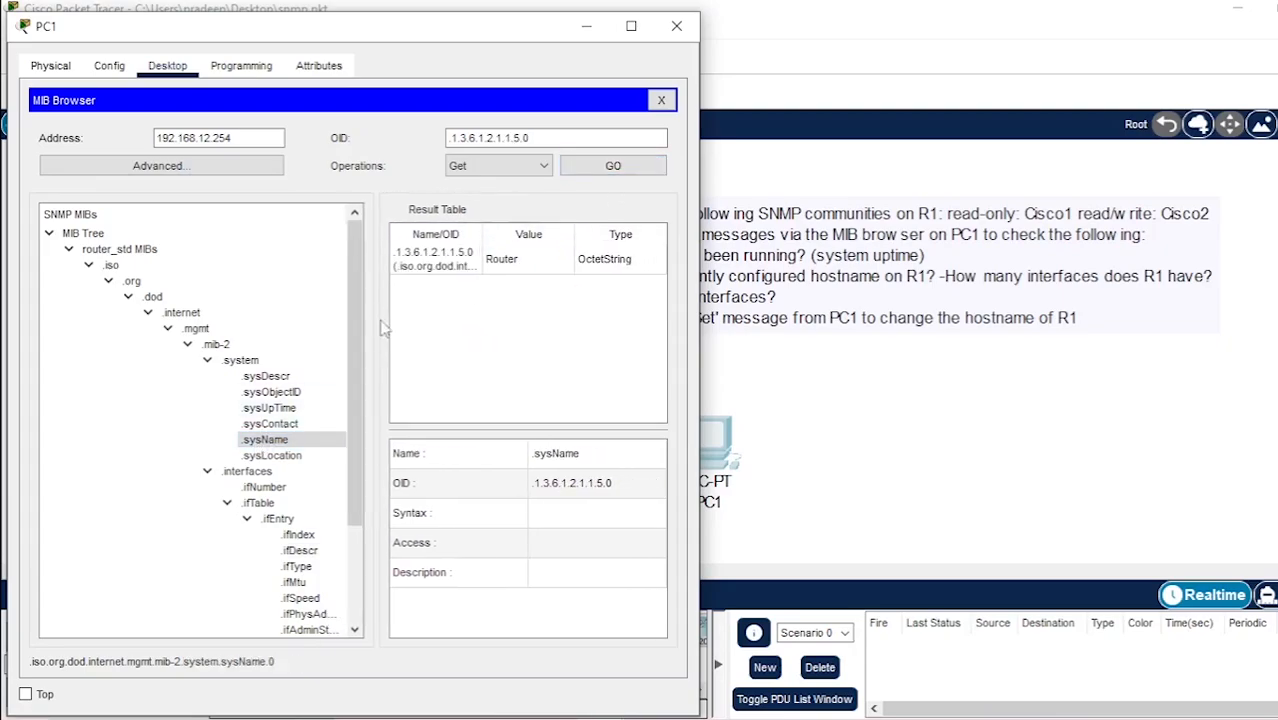
Change R1's hostname with an SNMP Set on .sysName, using data type OctetString and value R1
{"action": "left_click", "coordinate": [466, 167]}
{"action": "left_click", "coordinate": [462, 212]}
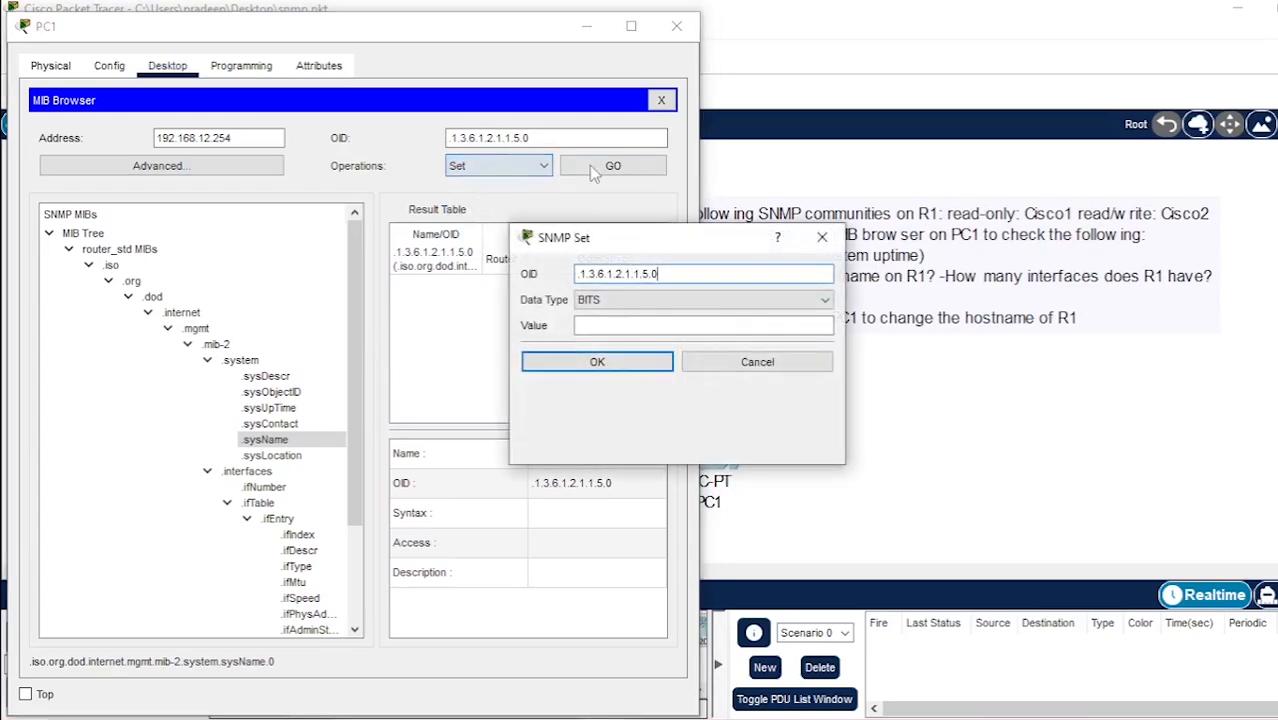
{"action": "left_click", "coordinate": [627, 303]}
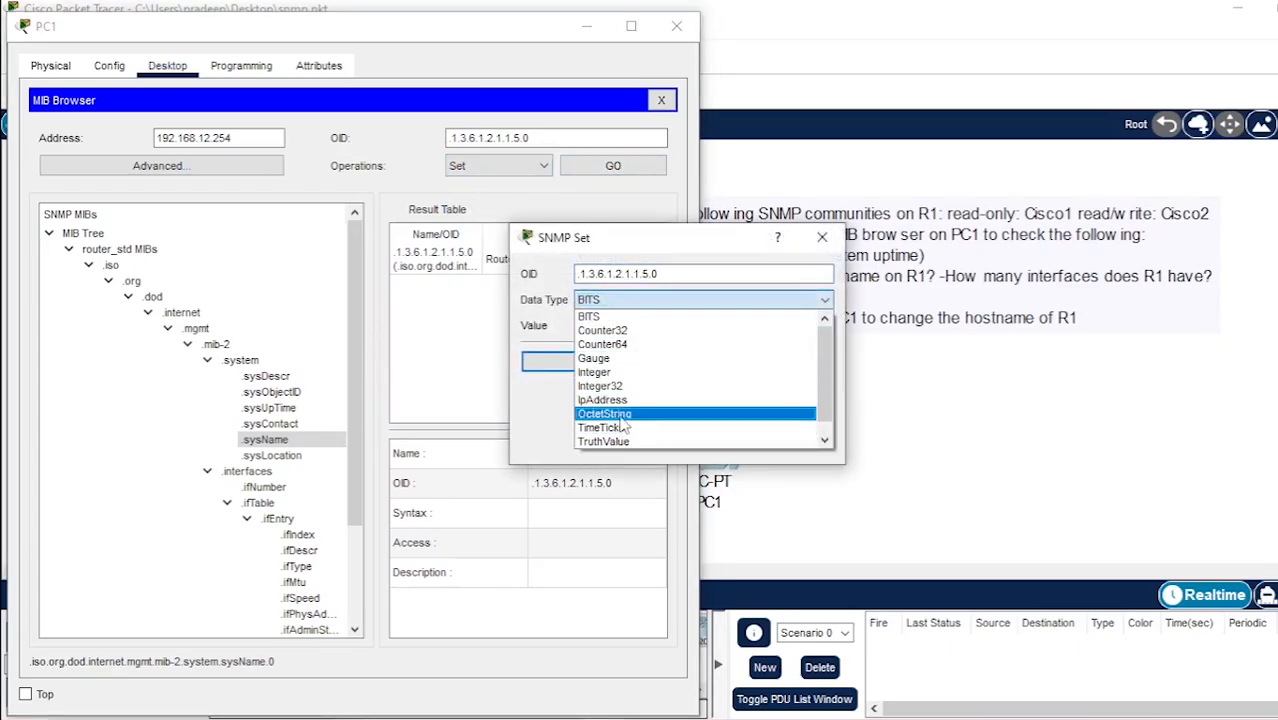
{"action": "left_click", "coordinate": [622, 414]}
{"action": "left_click", "coordinate": [592, 327]}
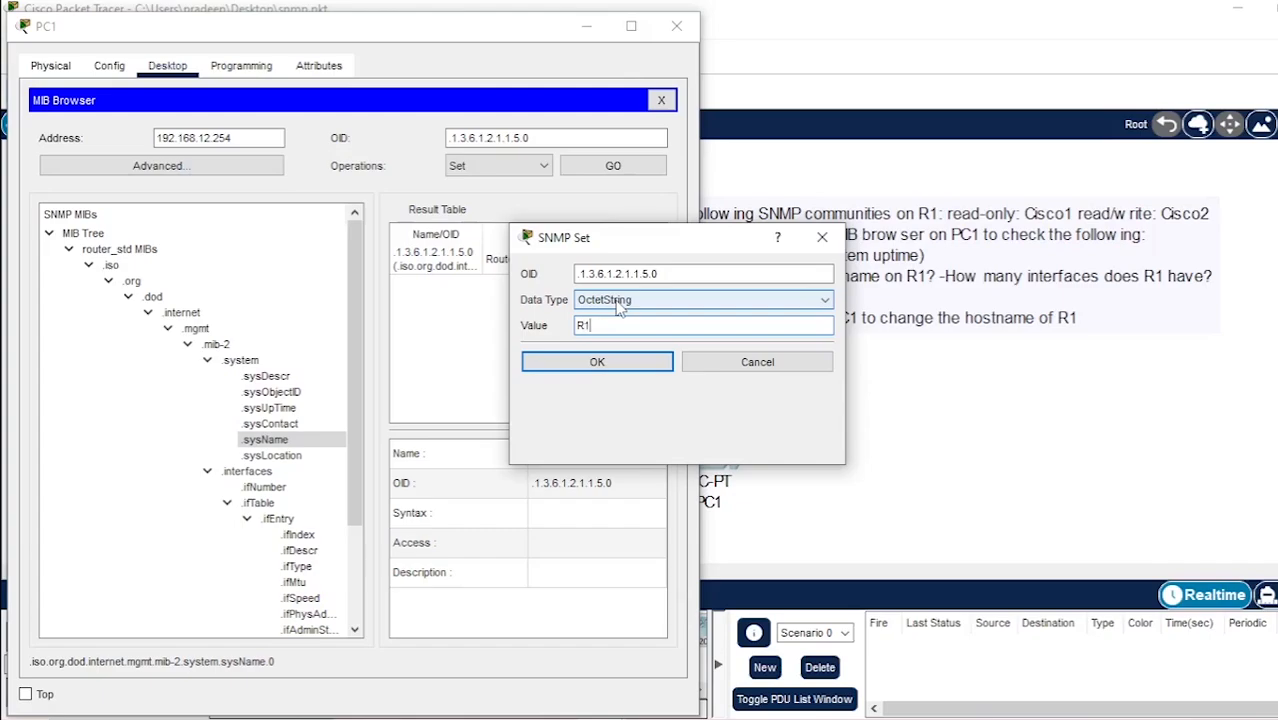
{"action": "left_click", "coordinate": [590, 361]}
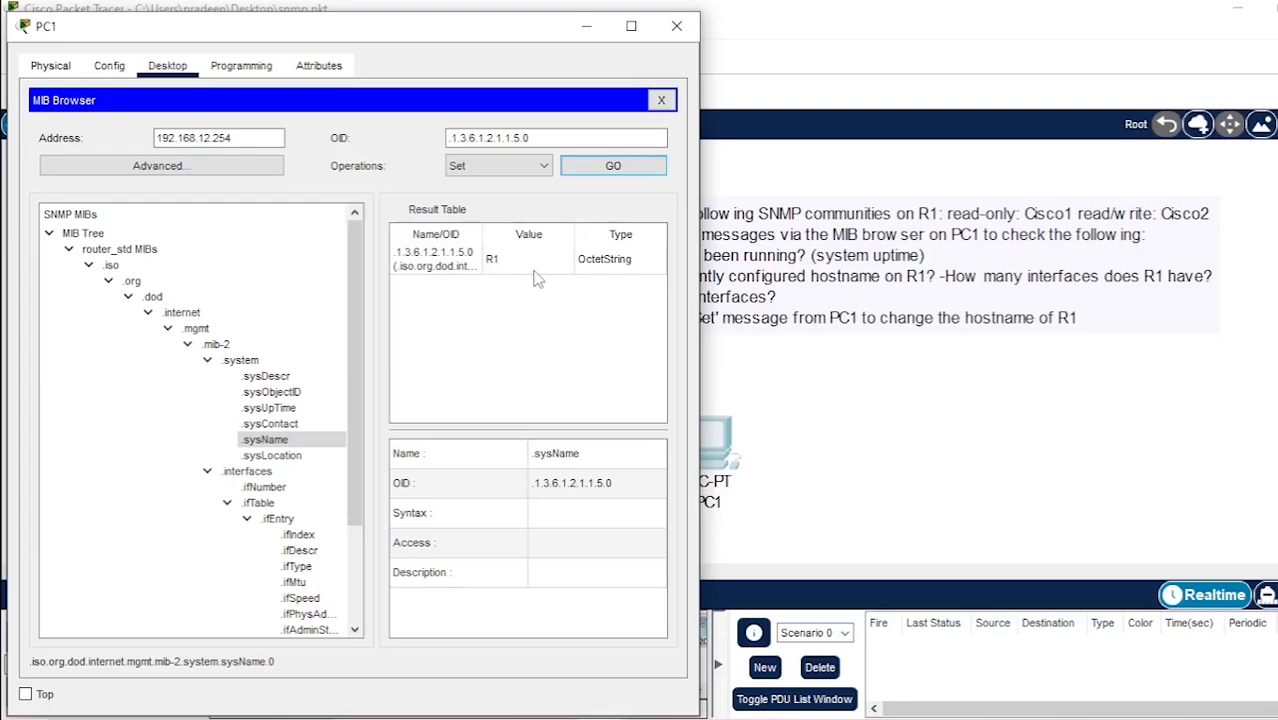
Exit global configuration mode in R1's CLI, check the hostname in the prompt, and minimize R1's window
{"action": "left_click", "coordinate": [581, 36]}
{"action": "left_click", "coordinate": [176, 466]}
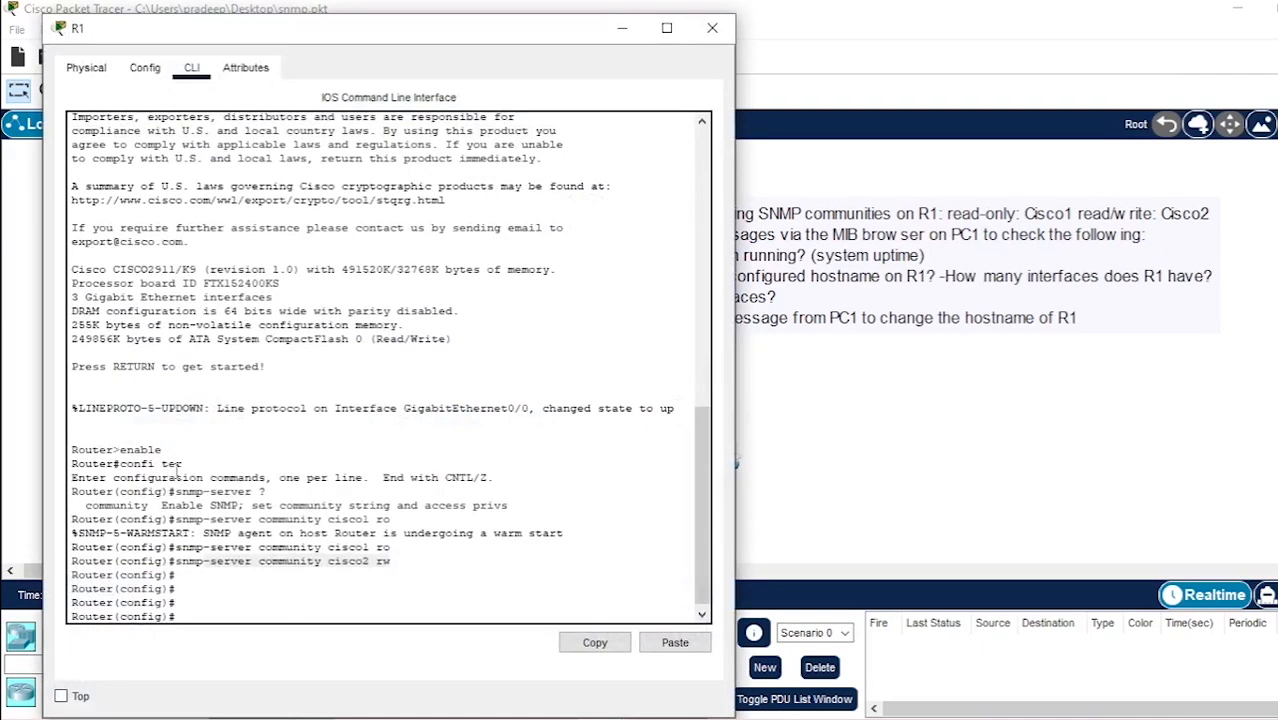
{"action": "left_click", "coordinate": [223, 615]}
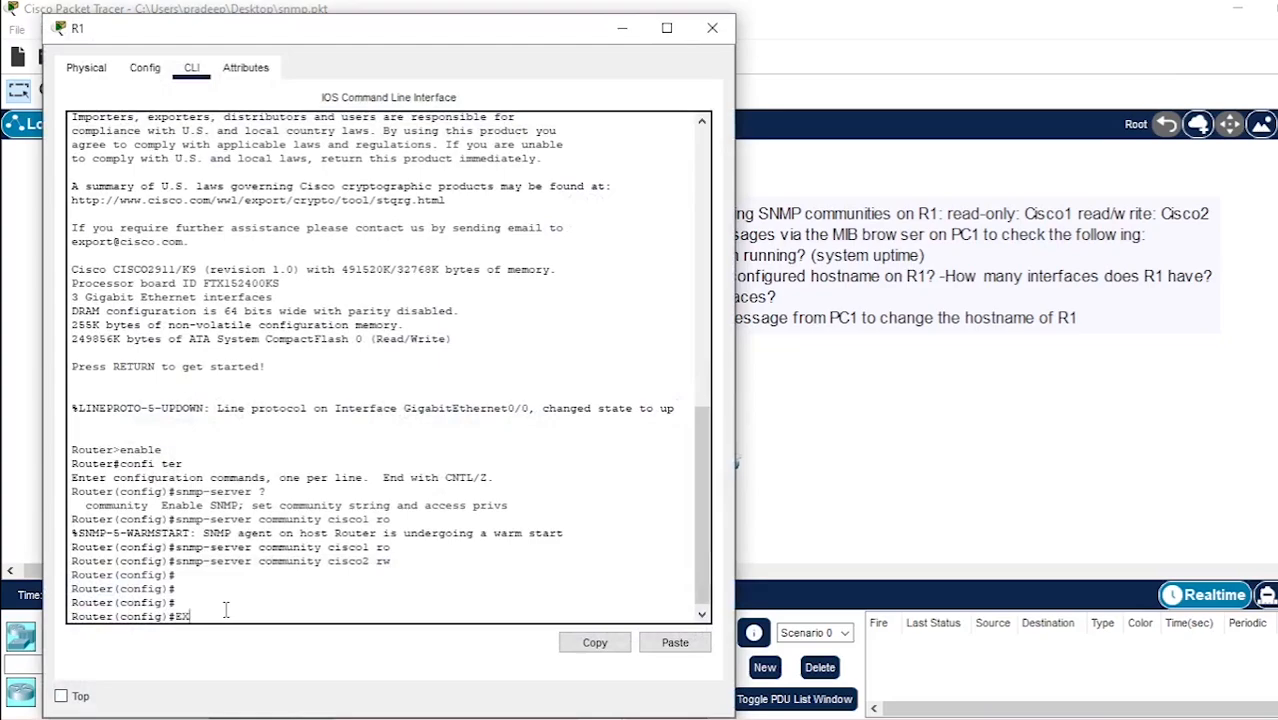
{"action": "type", "text": "EXIT"}
{"action": "key", "text": "Return"}
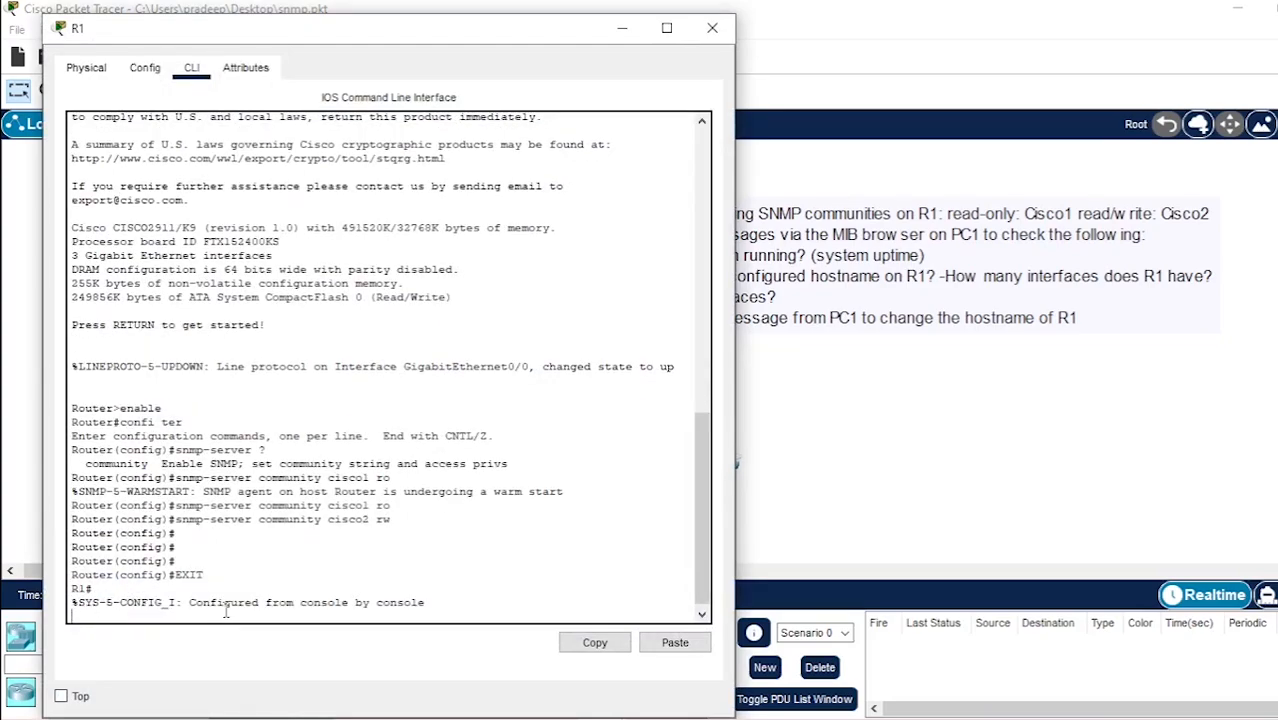
{"action": "key", "text": "Return"}
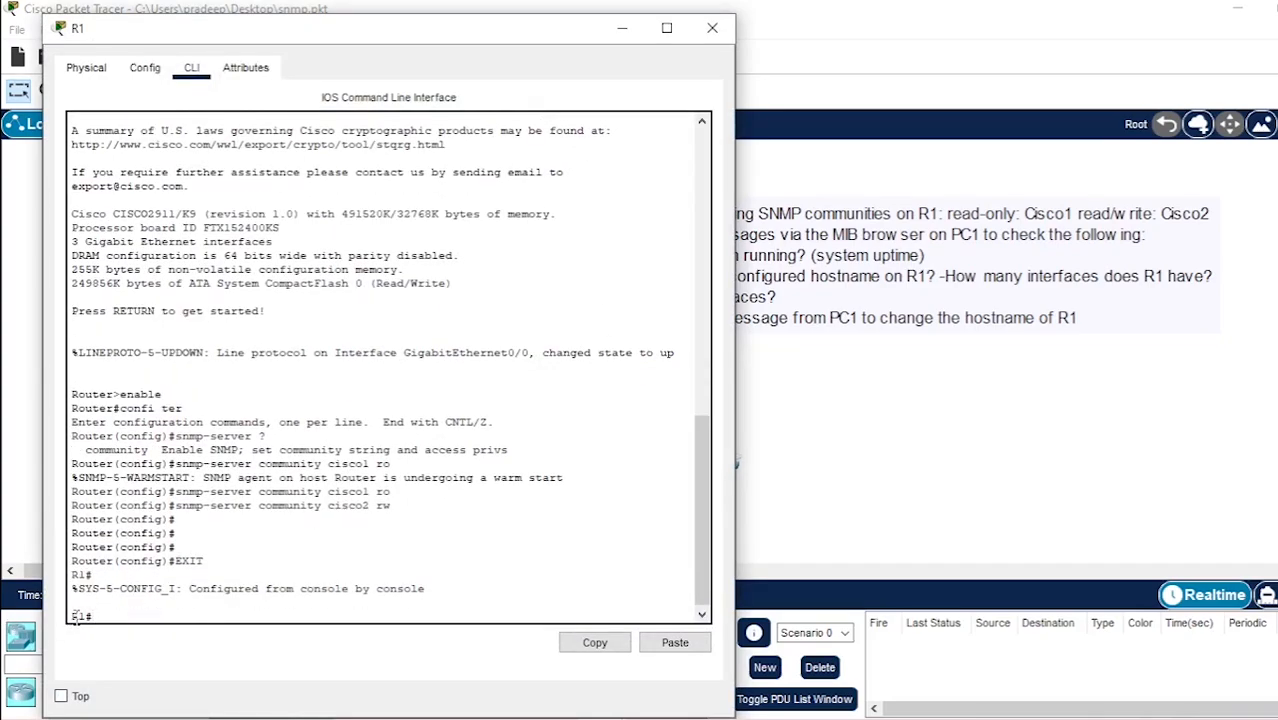
{"action": "left_click_drag", "start_coordinate": [74, 614], "coordinate": [88, 618]}
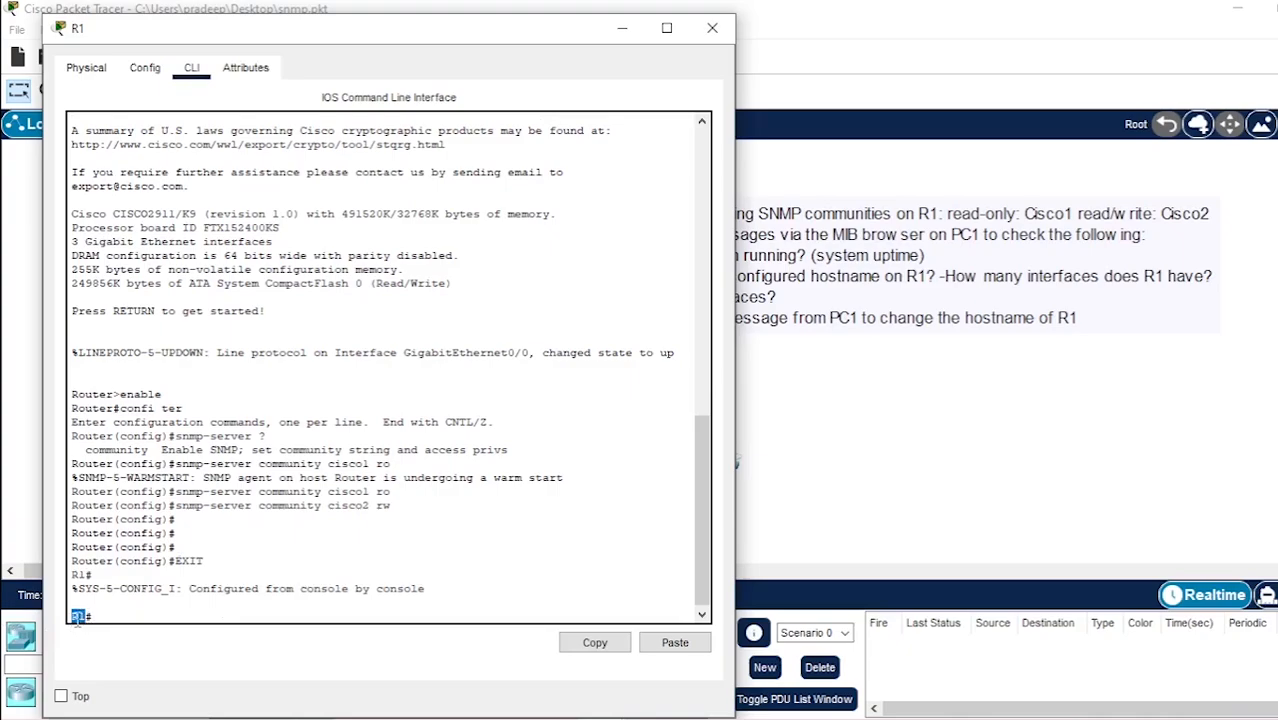
{"action": "left_click", "coordinate": [620, 33]}
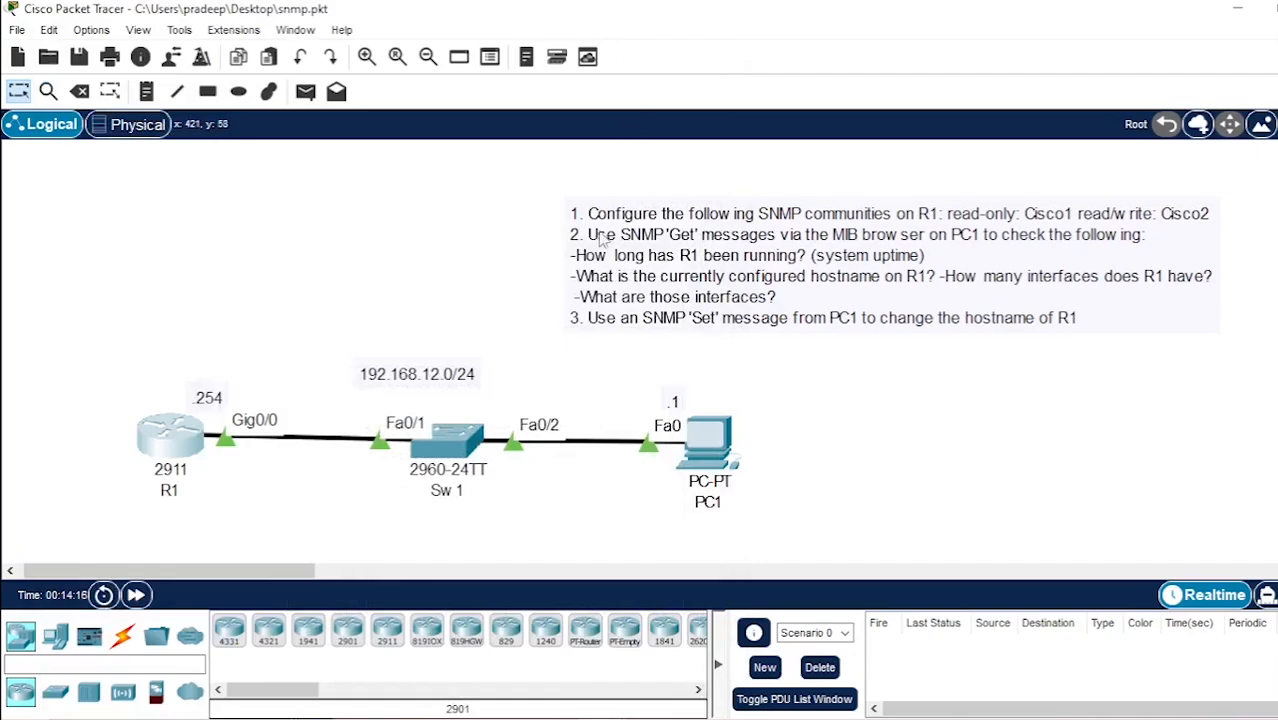